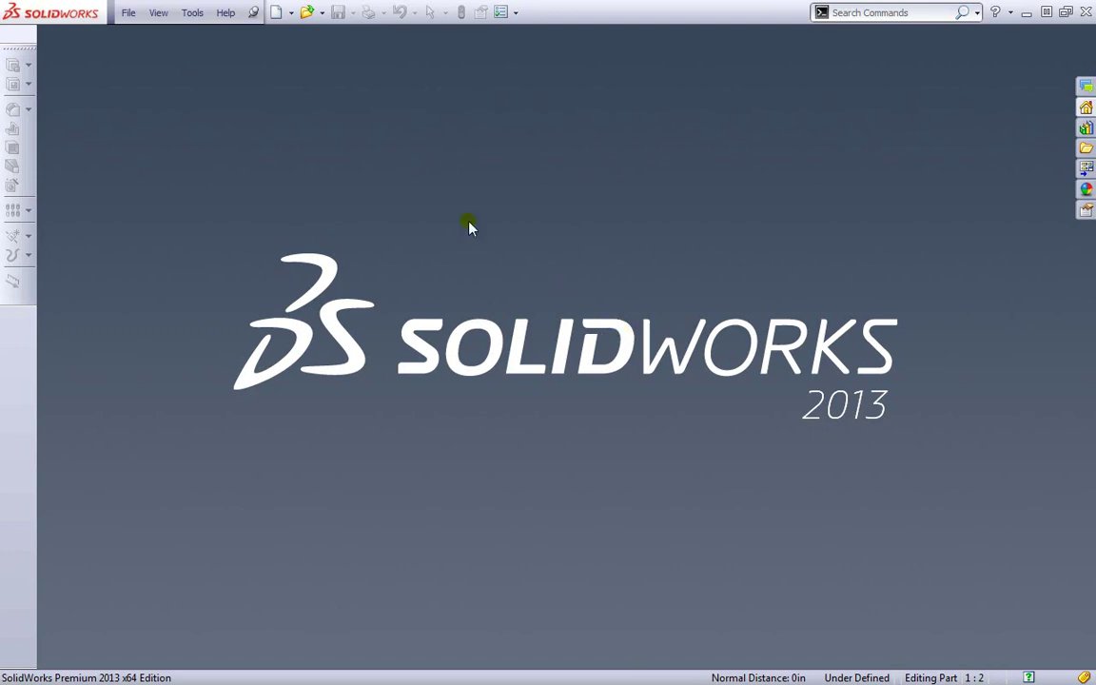
Create a new drawing and pick the B (ANSI) Landscape 17 x 11 sheet after previewing other sizes.
left_click(279, 11)
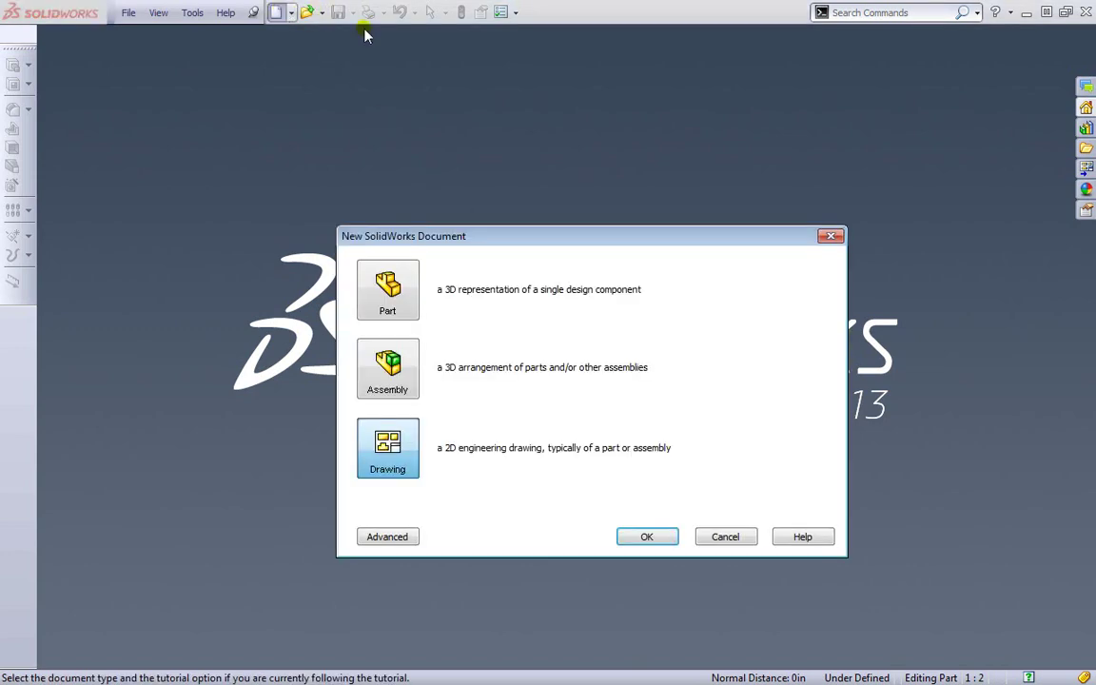
left_click(647, 536)
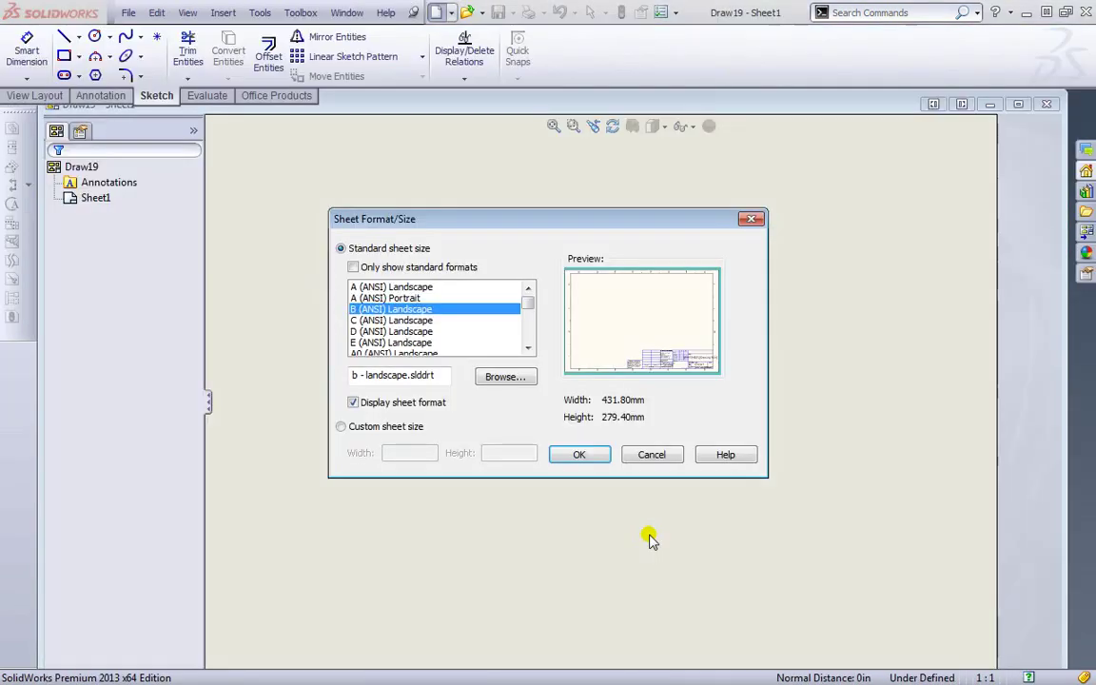
left_click(415, 286)
left_click(416, 297)
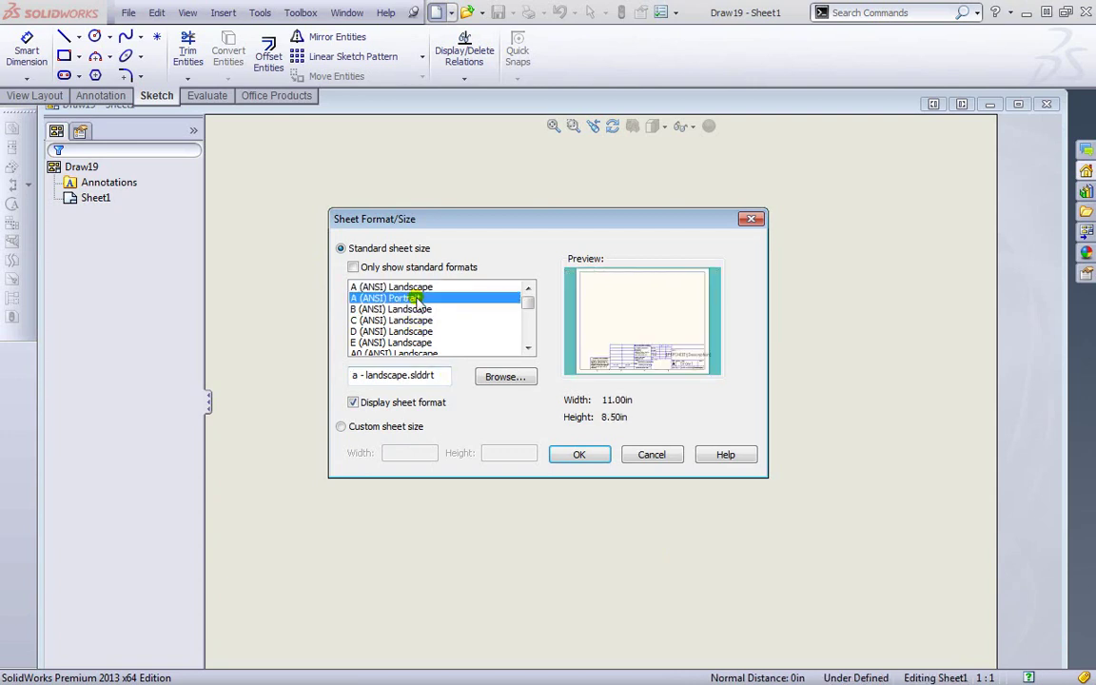
left_click(416, 309)
left_click(418, 321)
left_click(415, 331)
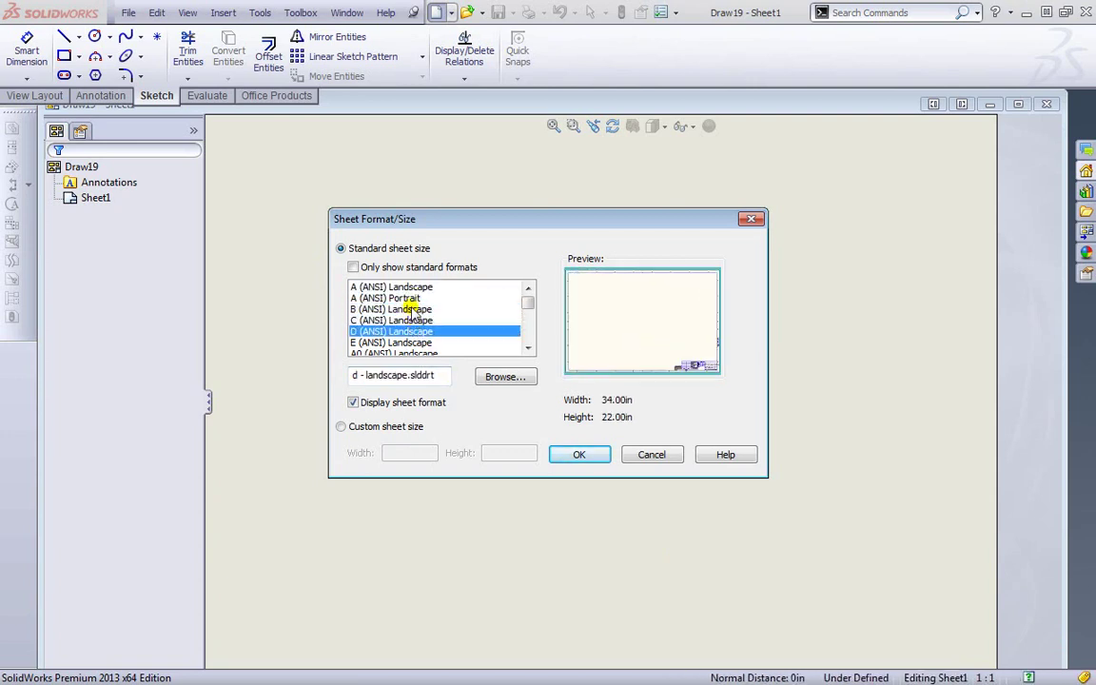
left_click(386, 310)
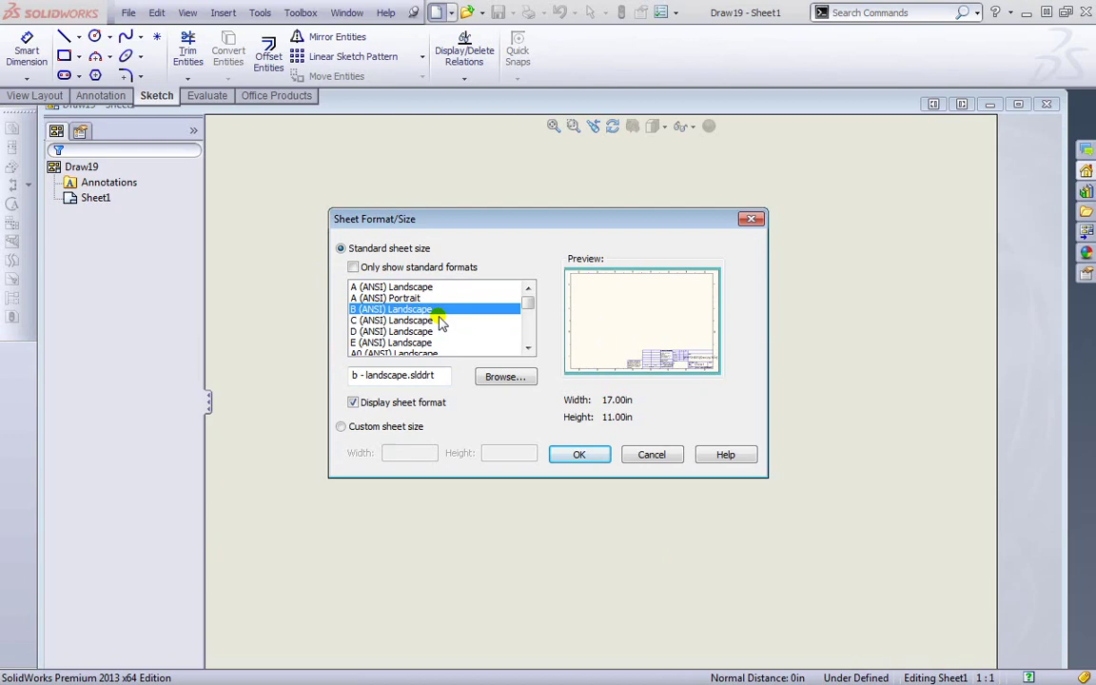
Confirm the B sheet and place the Hinge.SLDPRT front view at the sheet centre.
left_click(582, 454)
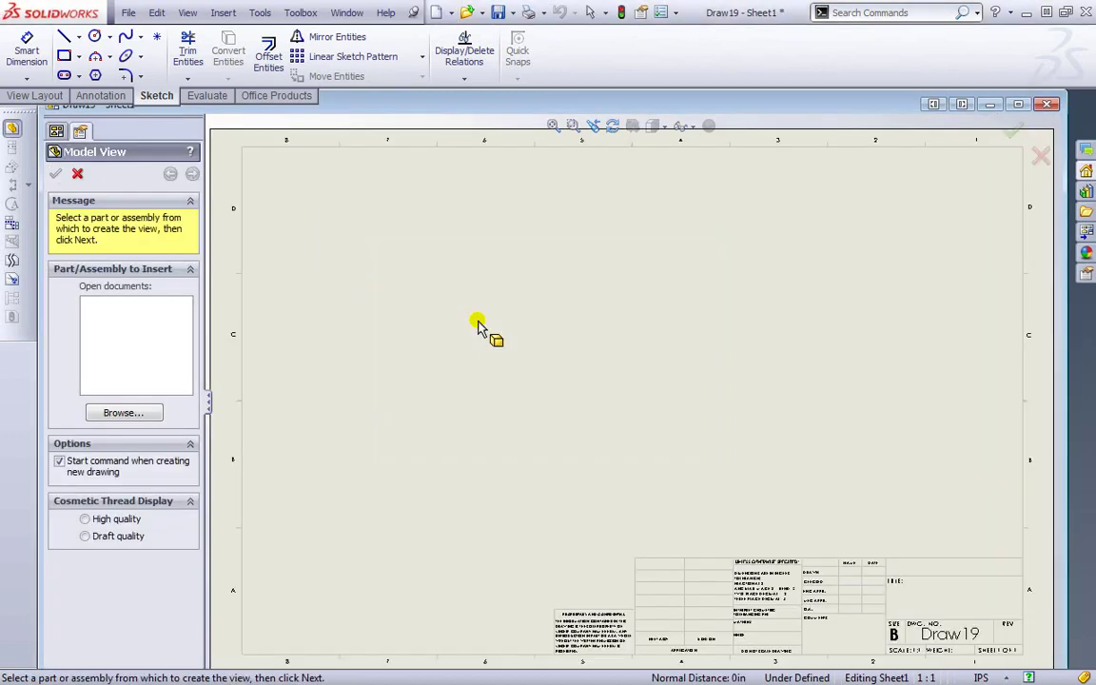
left_click(124, 412)
left_click(405, 181)
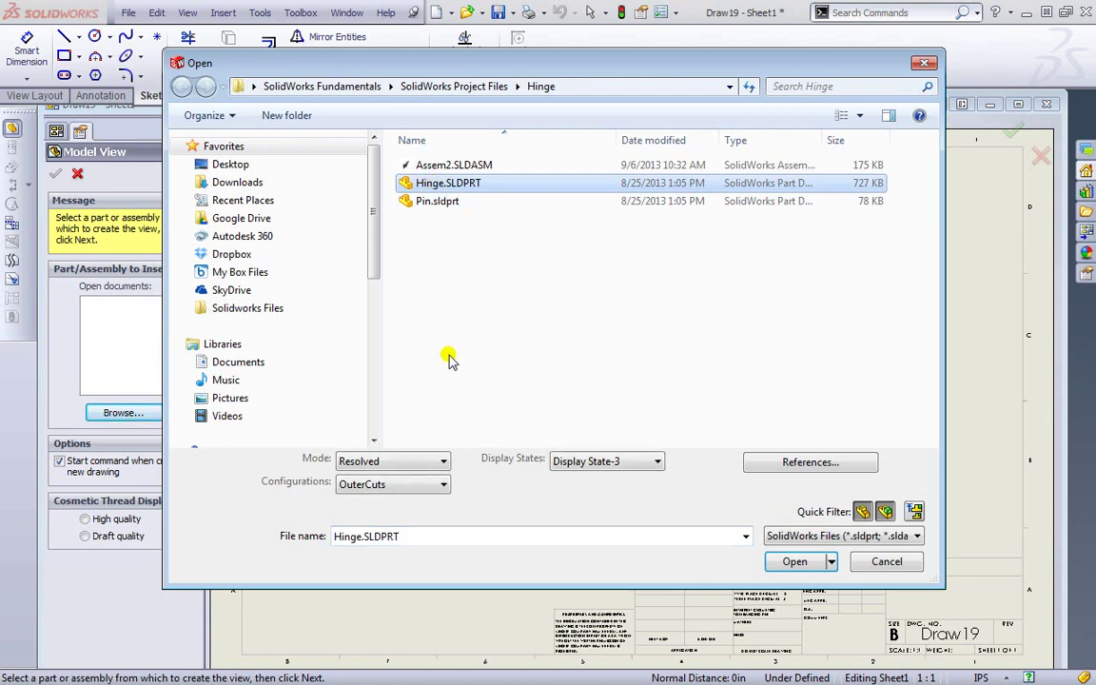
left_click(795, 562)
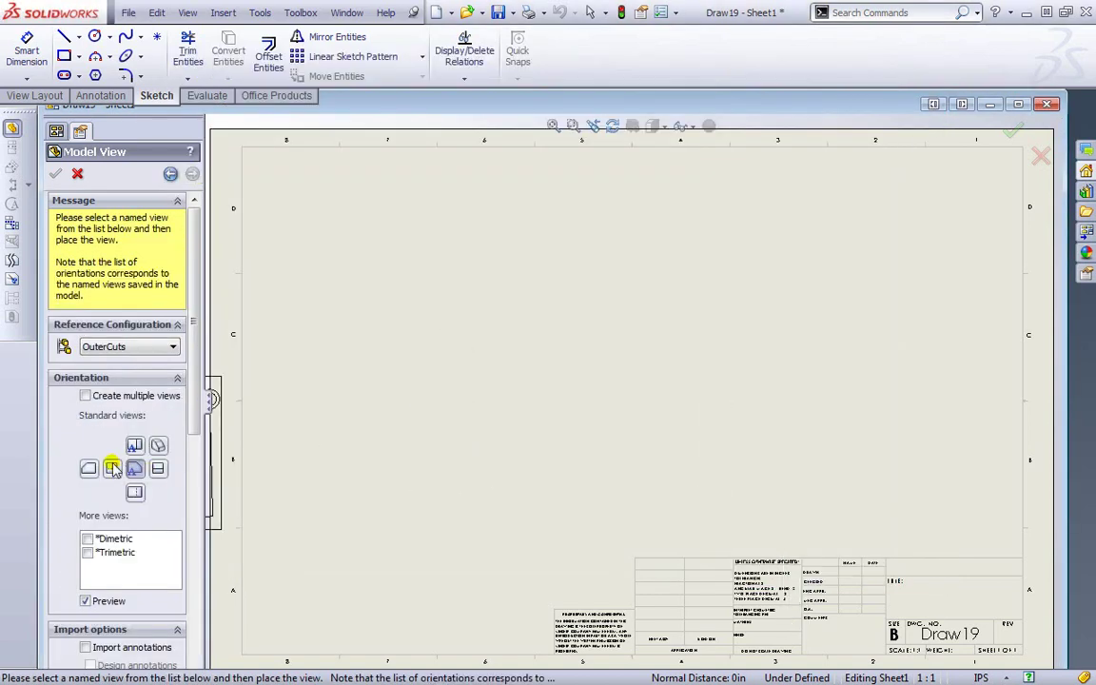
left_click(607, 390)
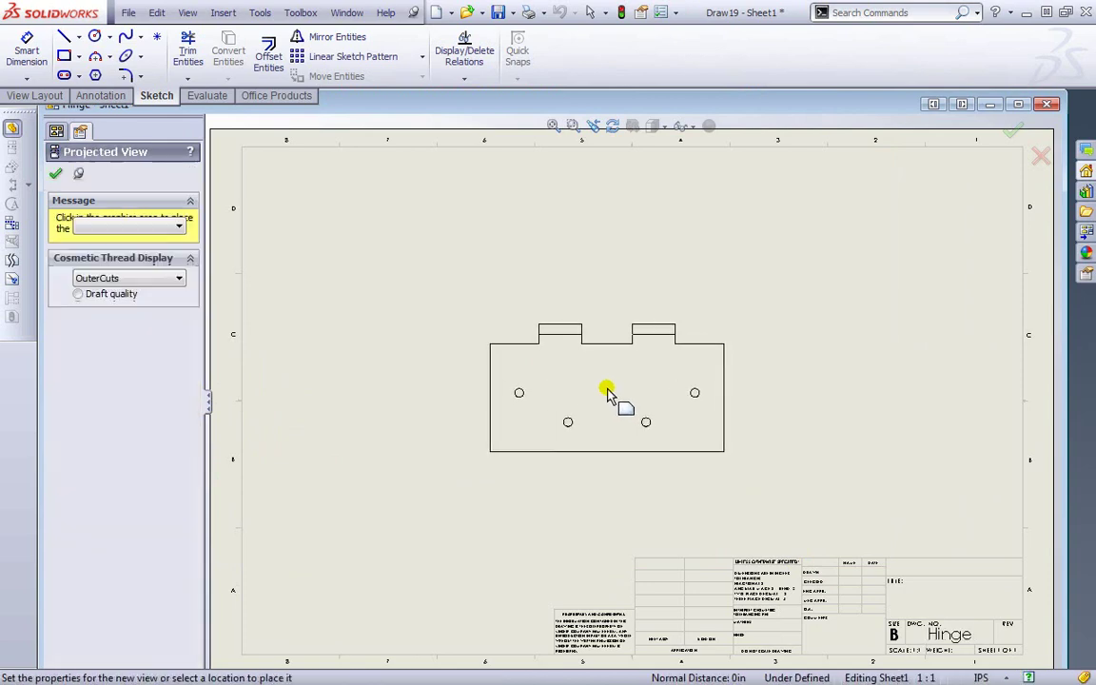
Make the view shaded with edges and project an isometric view top right and a view below.
left_click_drag(199, 347, 197, 473)
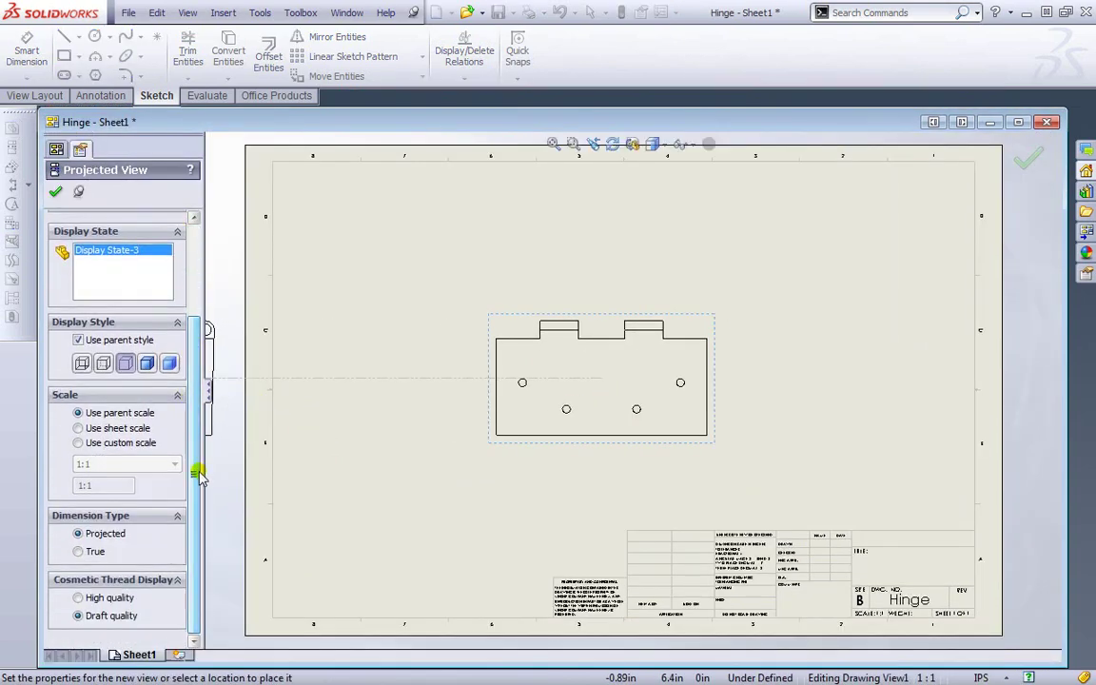
left_click(146, 362)
scroll(202, 328, "up", 5)
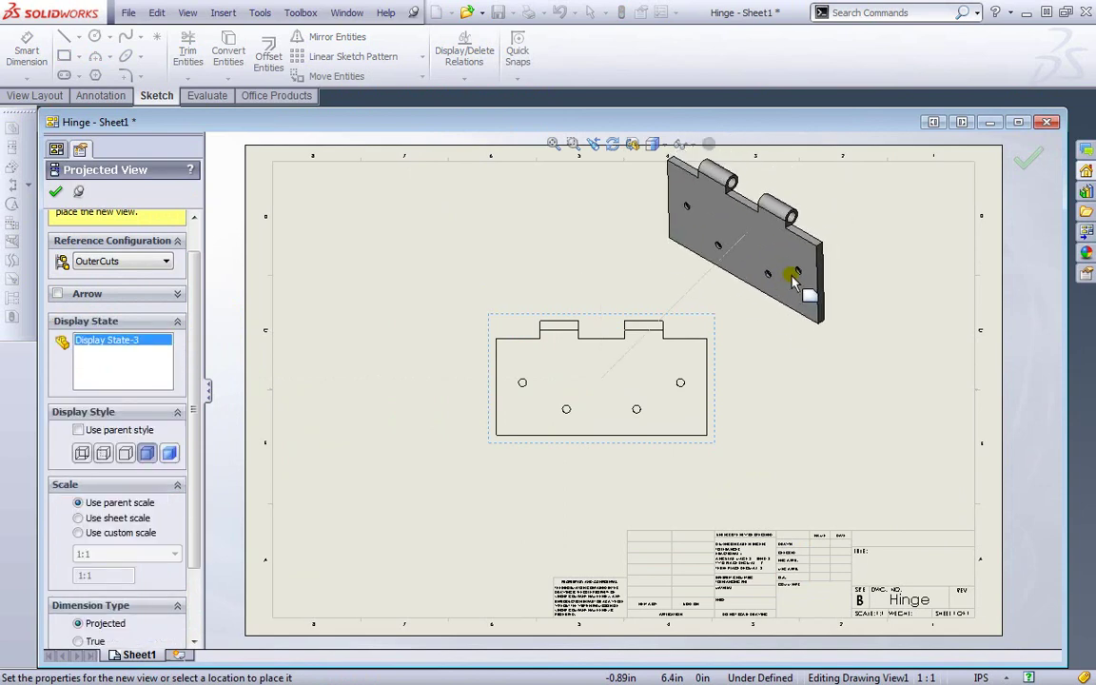
left_click(792, 281)
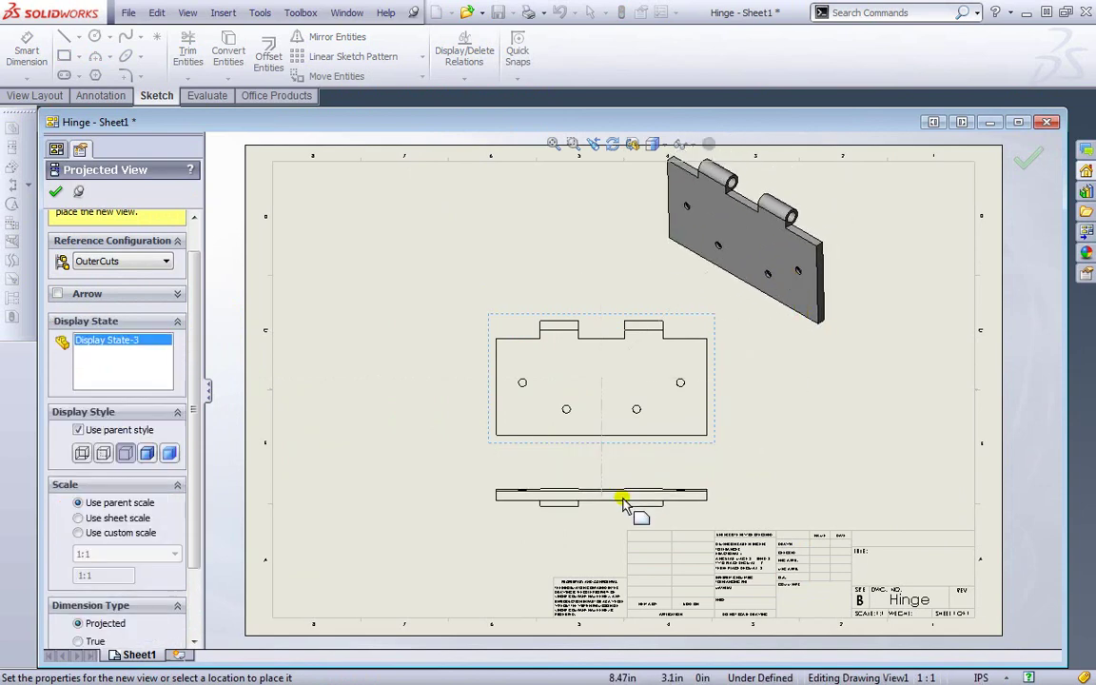
left_click(620, 497)
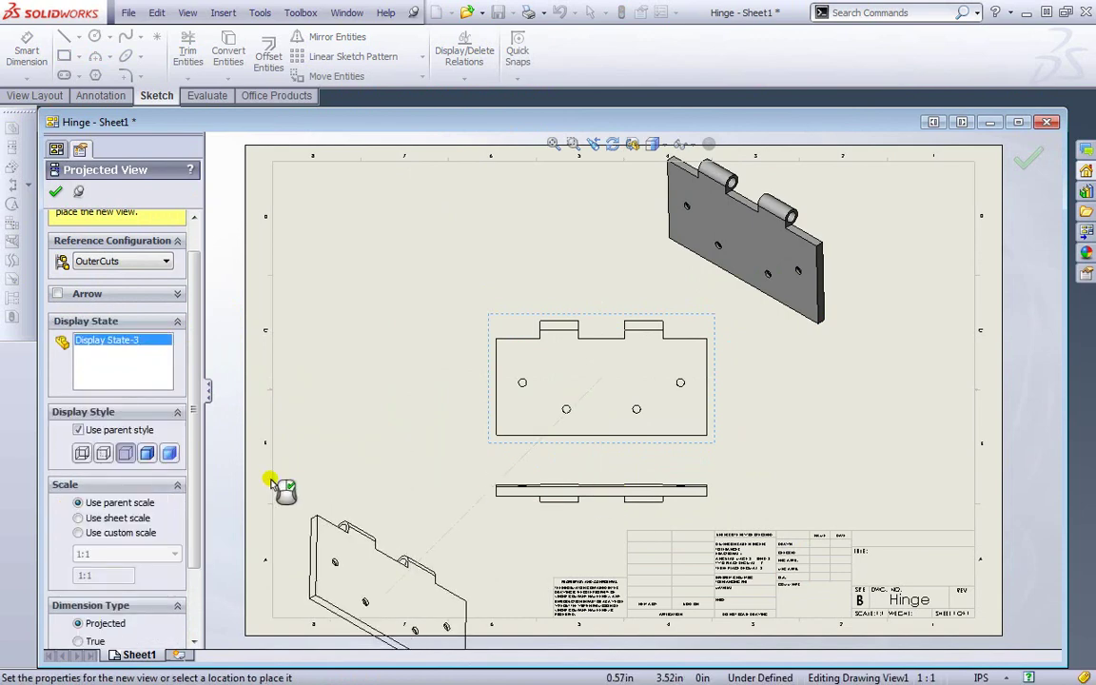
Cut section view A-A vertically through the front view and place it to the left.
left_click(56, 191)
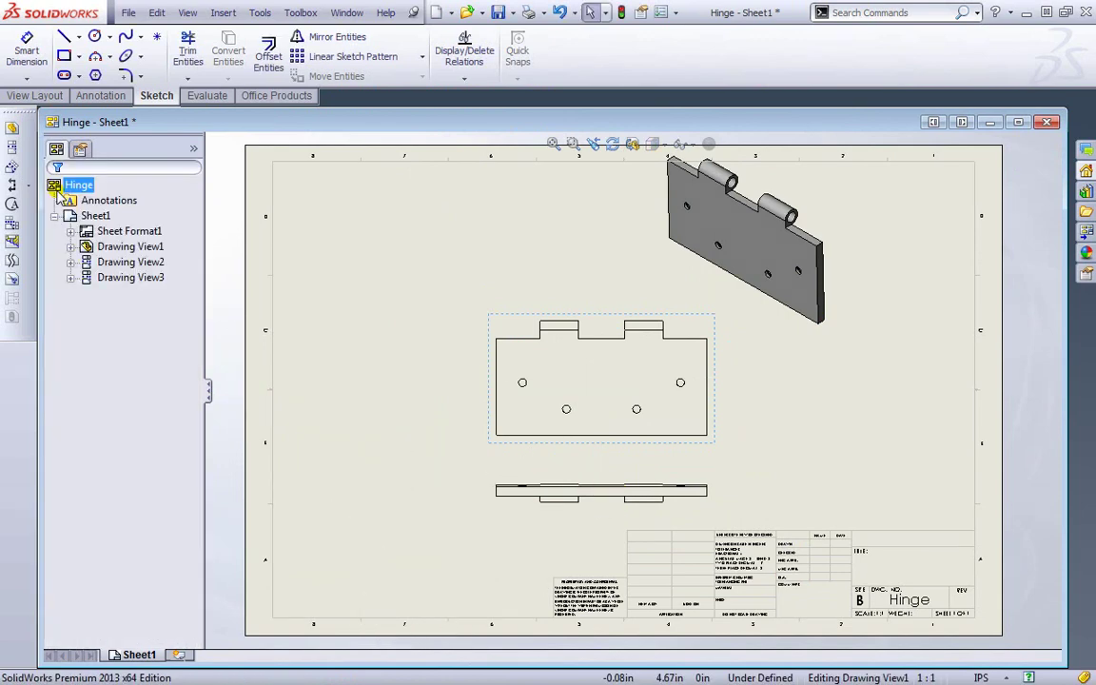
left_click(38, 97)
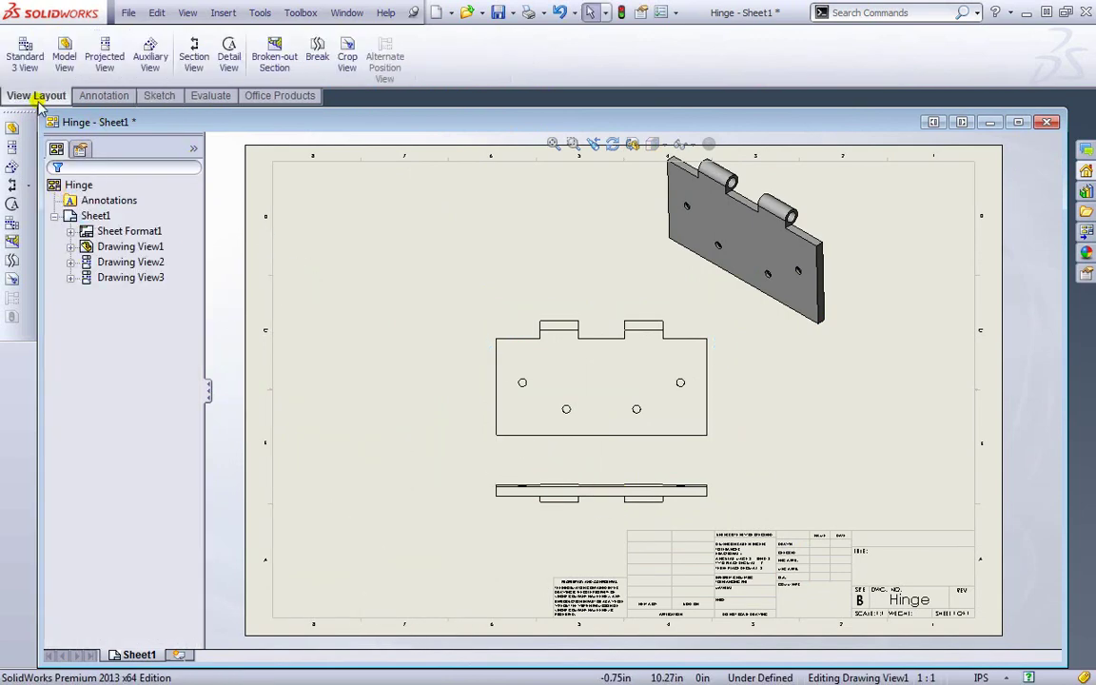
left_click(194, 52)
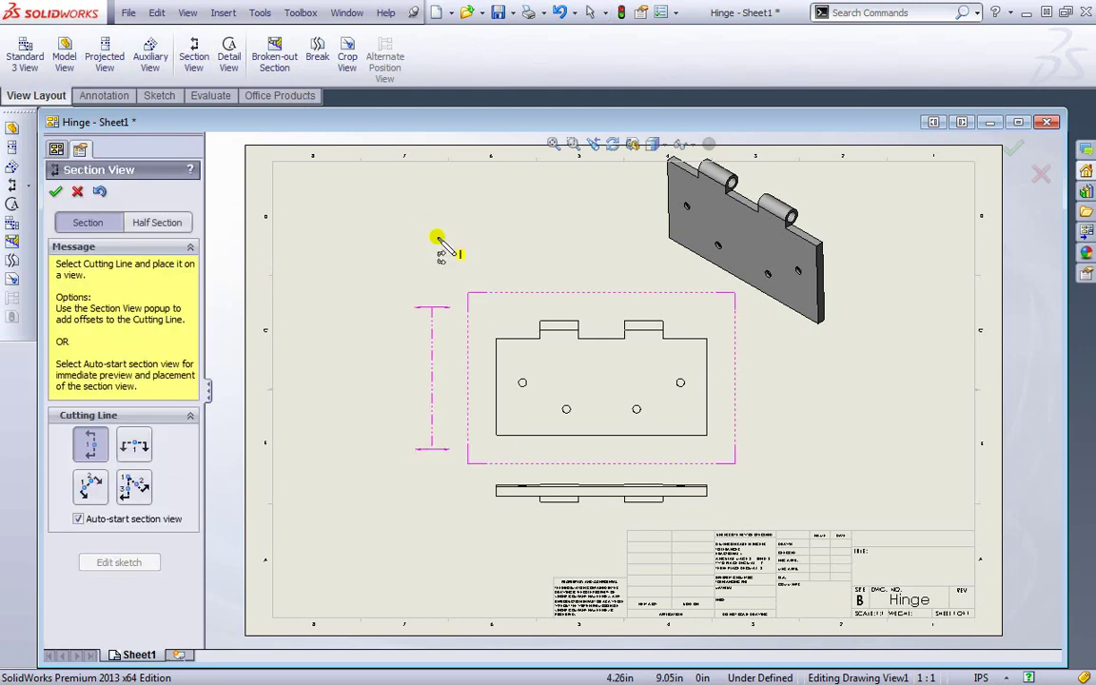
left_click(568, 306)
left_click(331, 306)
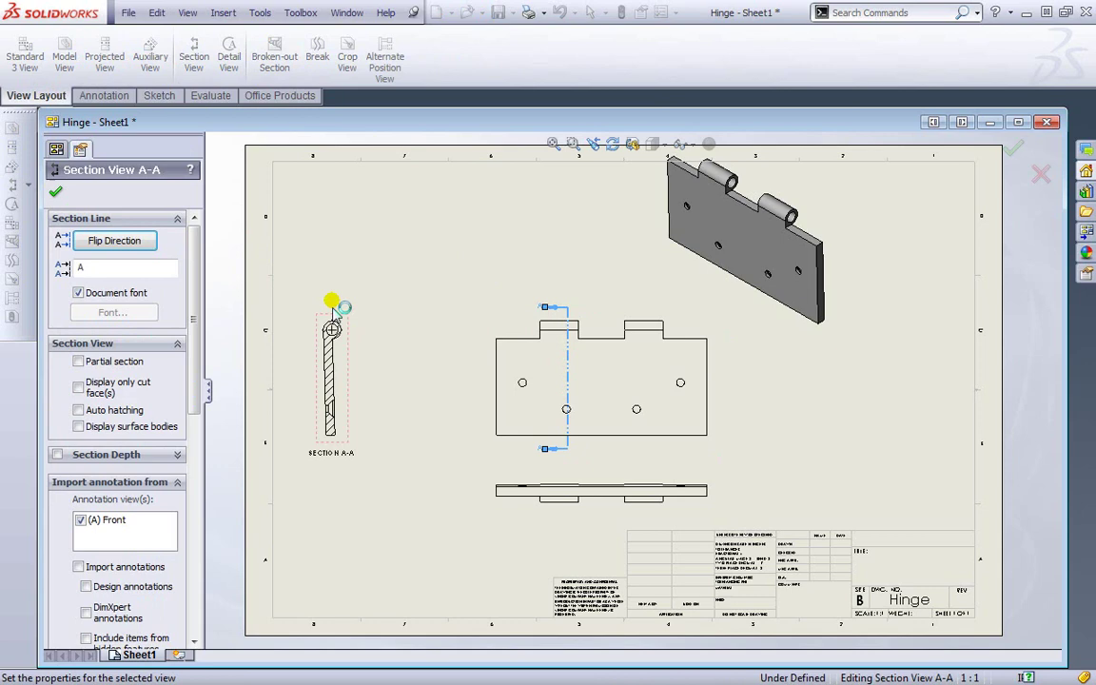
left_click(56, 192)
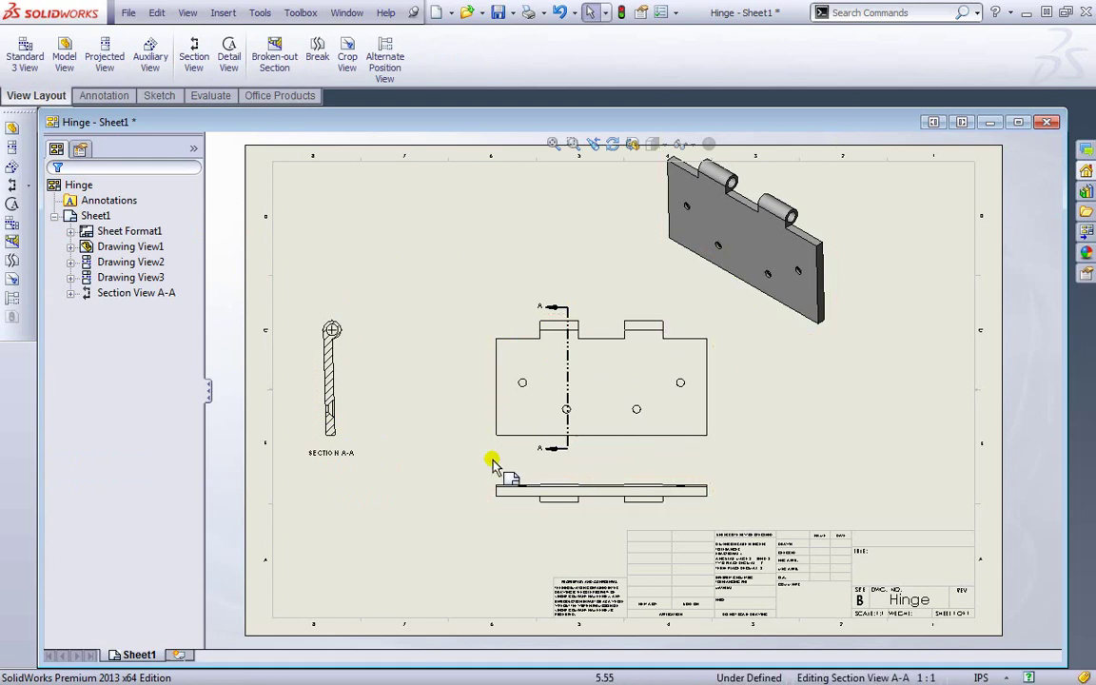
Zoom in on the sheet's title block and activate the Note tool there.
middle_click_drag(848, 489, 651, 286)
scroll(644, 390, "down", 1)
scroll(640, 392, "up", 2)
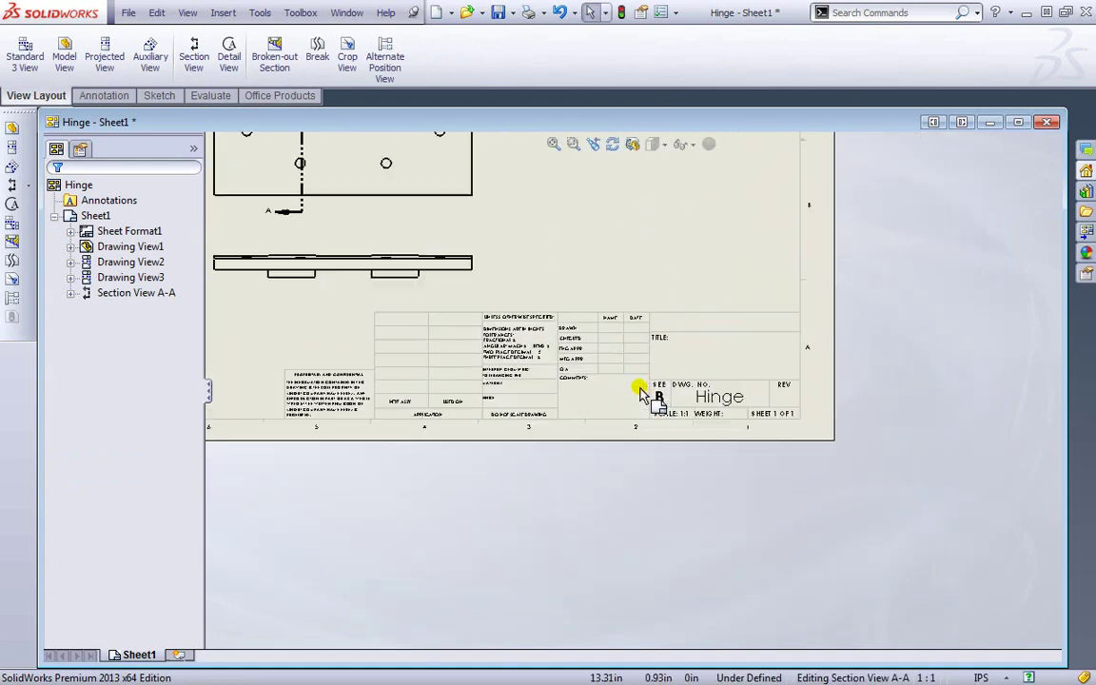
scroll(636, 390, "up", 1)
scroll(609, 246, "up", 1)
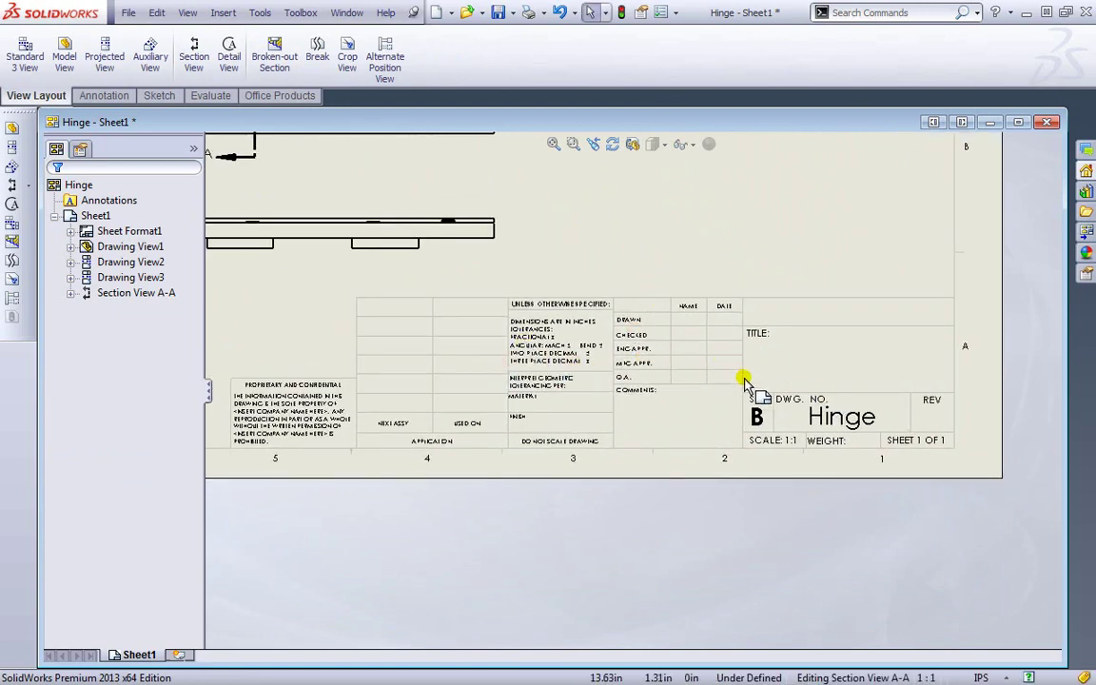
left_click(103, 95)
left_click(182, 52)
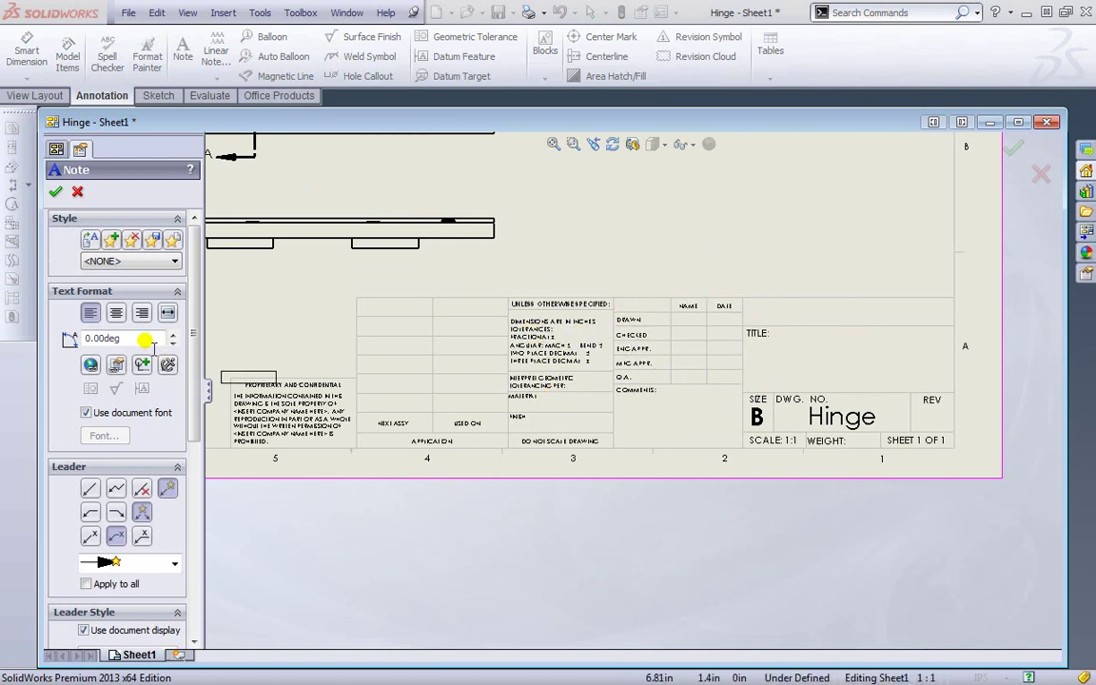
mouse_move(196, 330)
left_mouse_down()
mouse_move(196, 488)
mouse_move(195, 312)
left_mouse_up()
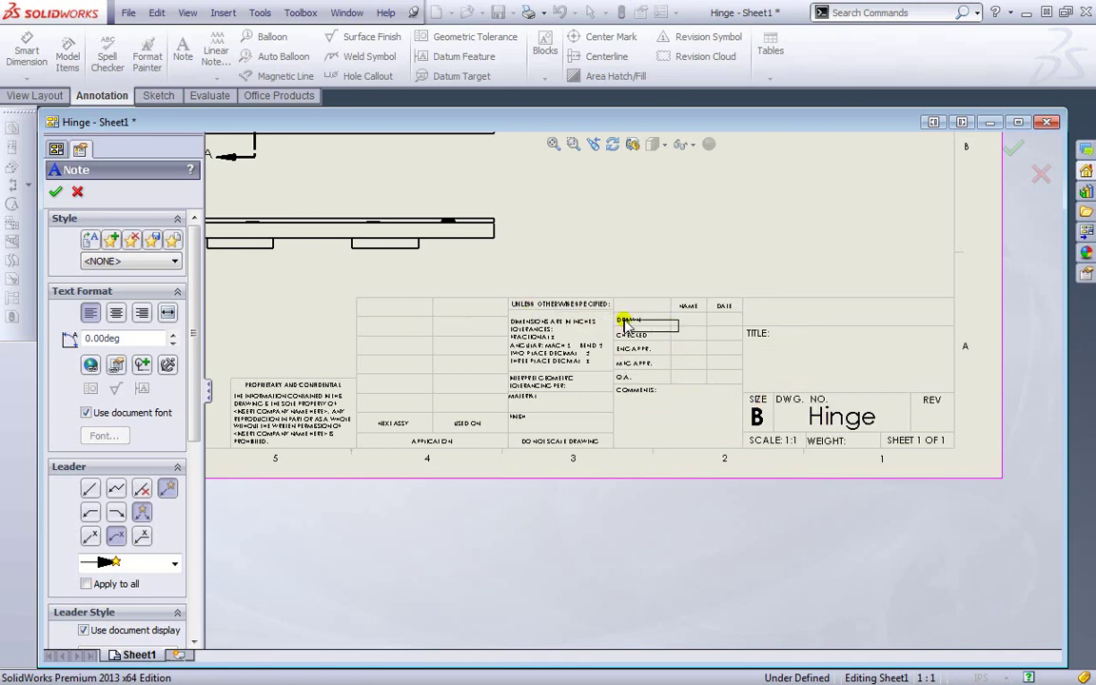
Cancel the pending note and switch the sheet into Edit Sheet Format mode.
right_click(649, 214)
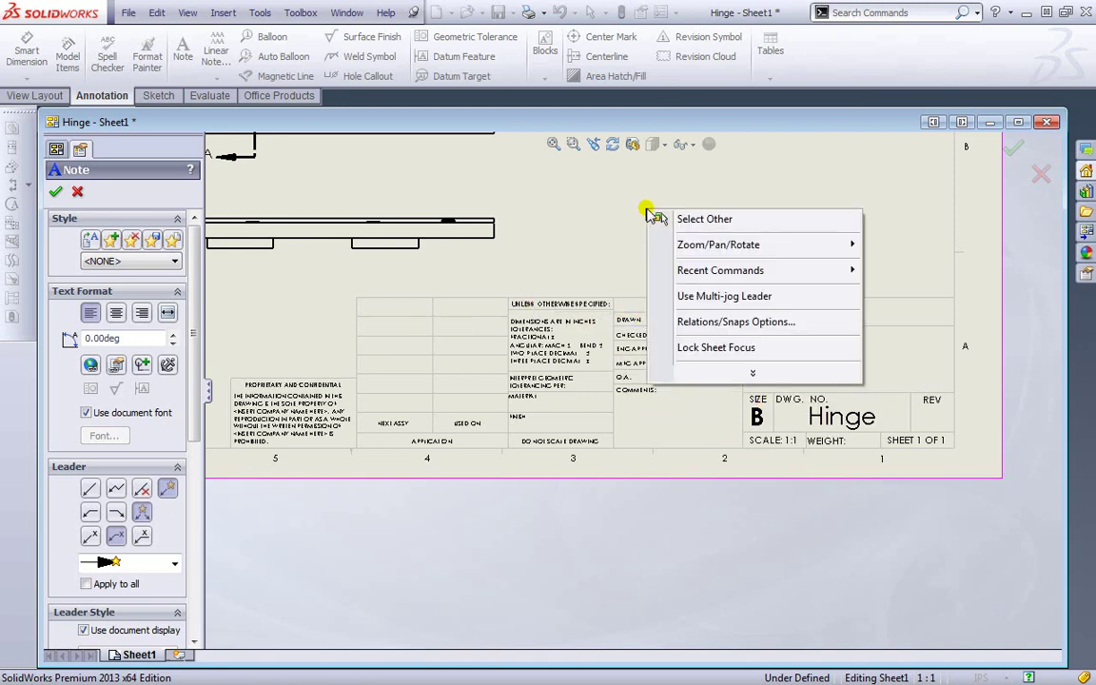
left_click(79, 193)
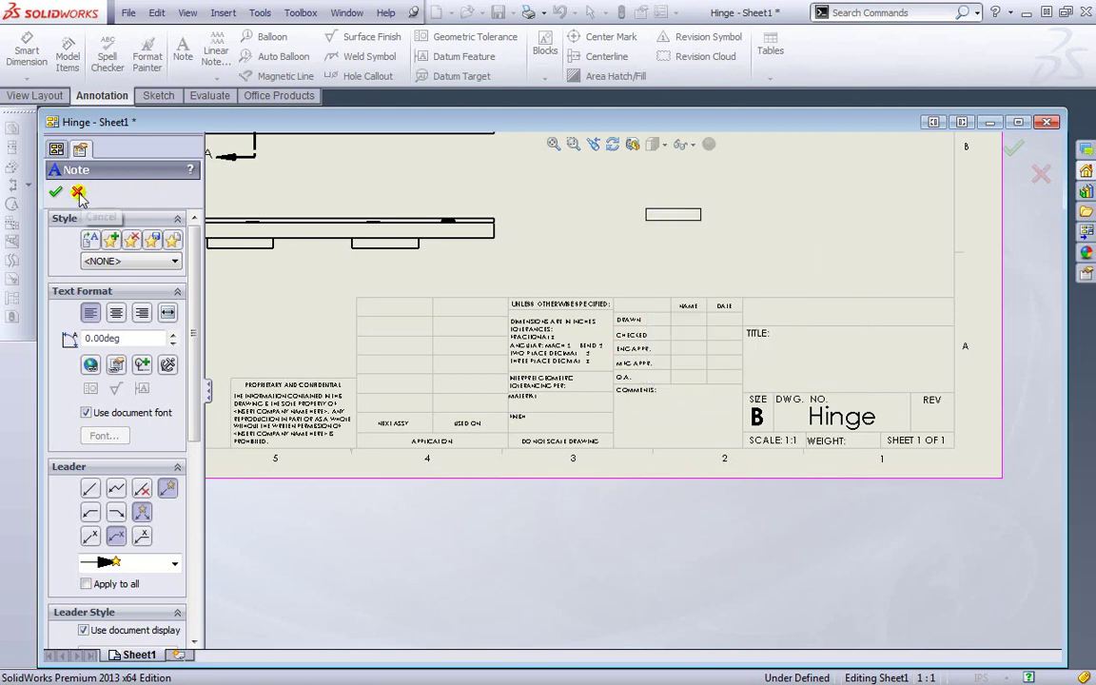
left_click(79, 193)
right_click(721, 228)
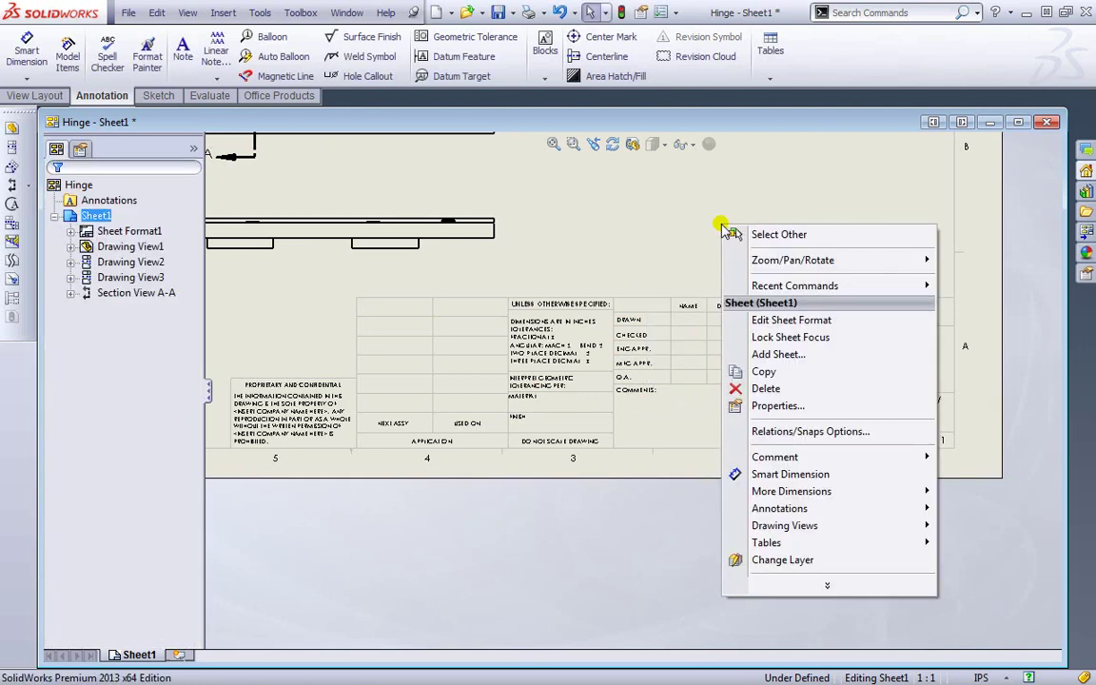
left_click(859, 323)
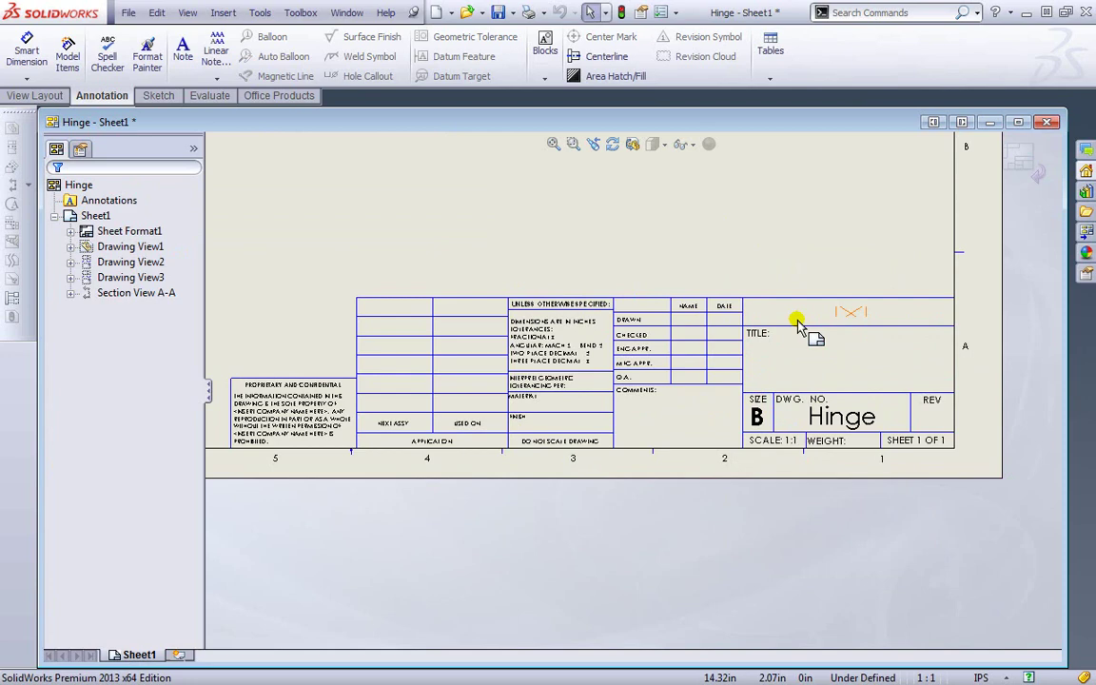
Turn on View > Annotation Link Errors so the title block shows ERROR! placeholders.
left_click(187, 12)
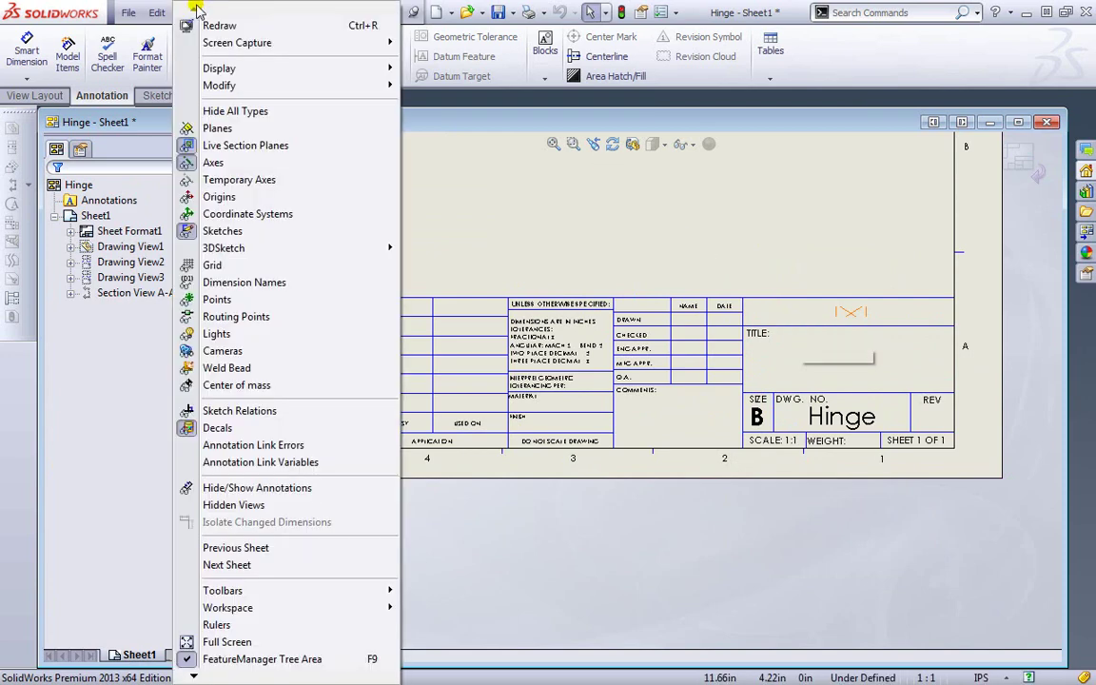
left_click(186, 12)
left_click(185, 13)
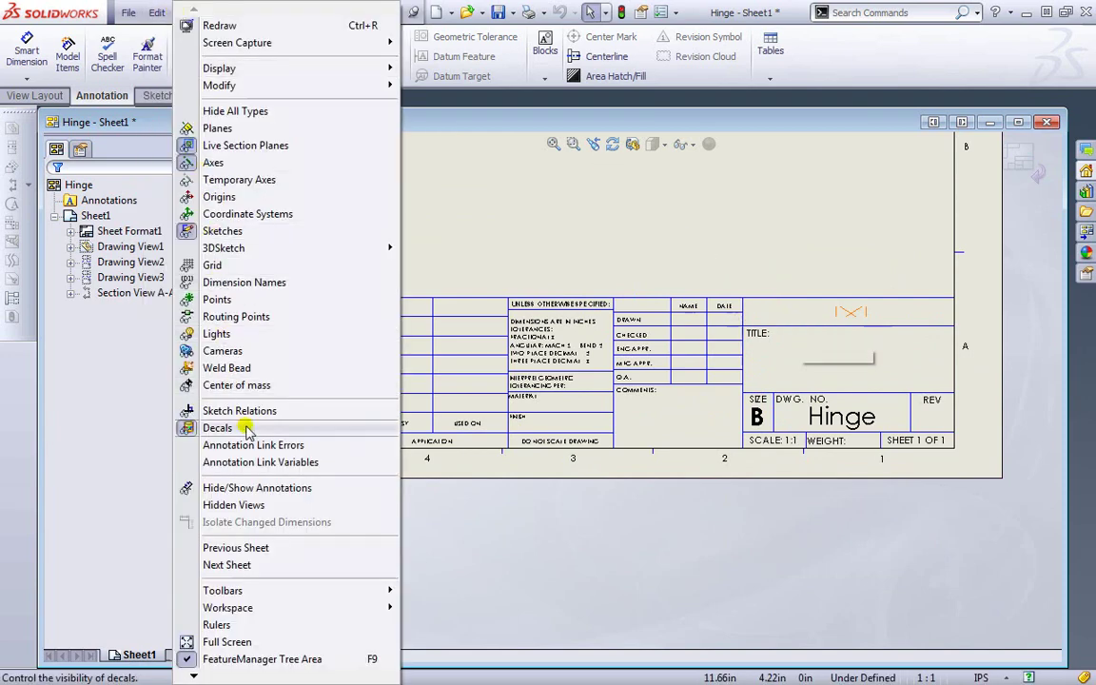
left_click(295, 445)
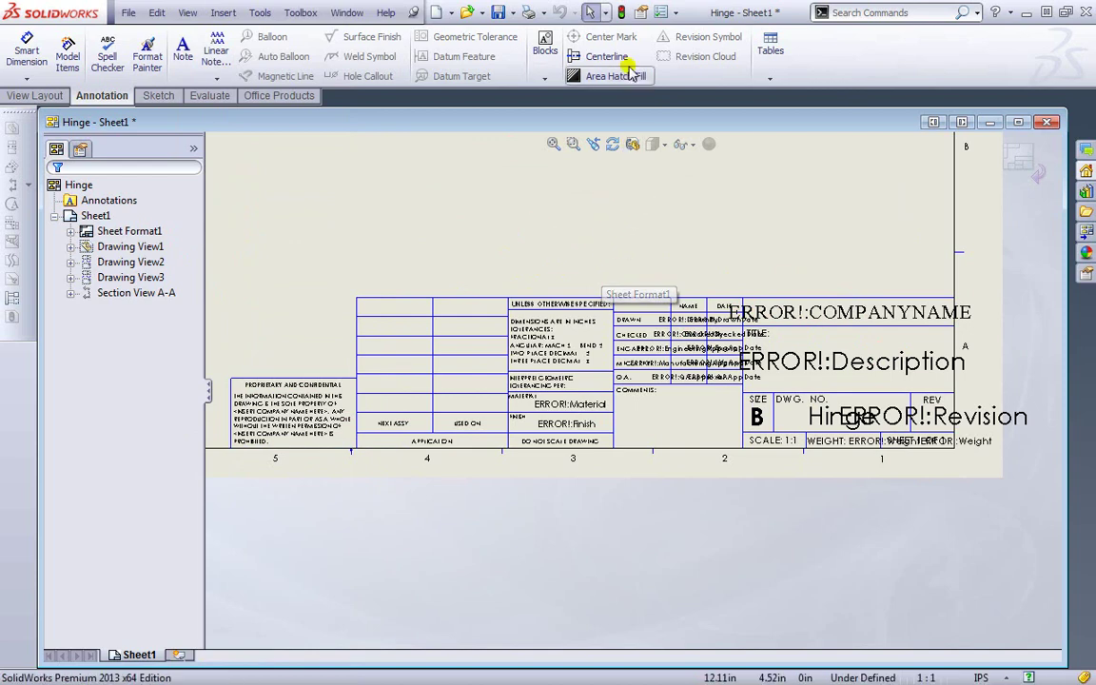
Review the drawing's general summary information and close it without changes.
left_click(643, 13)
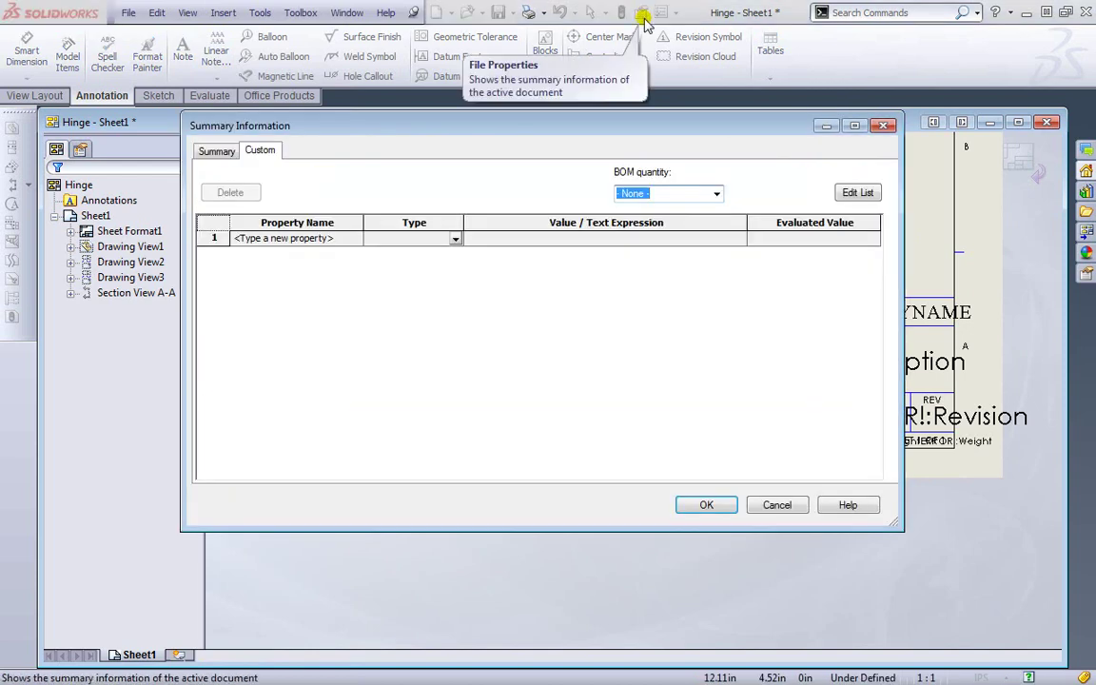
left_click(216, 152)
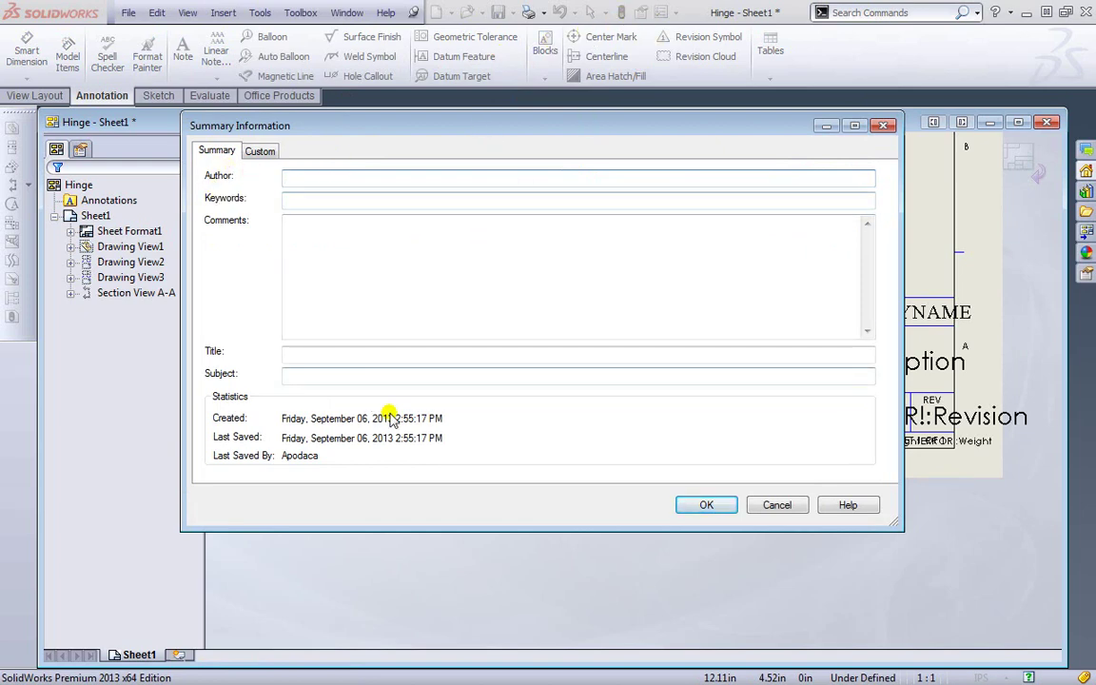
left_click(778, 505)
Open the Hinge.SLDPRT part file.
left_click(125, 14)
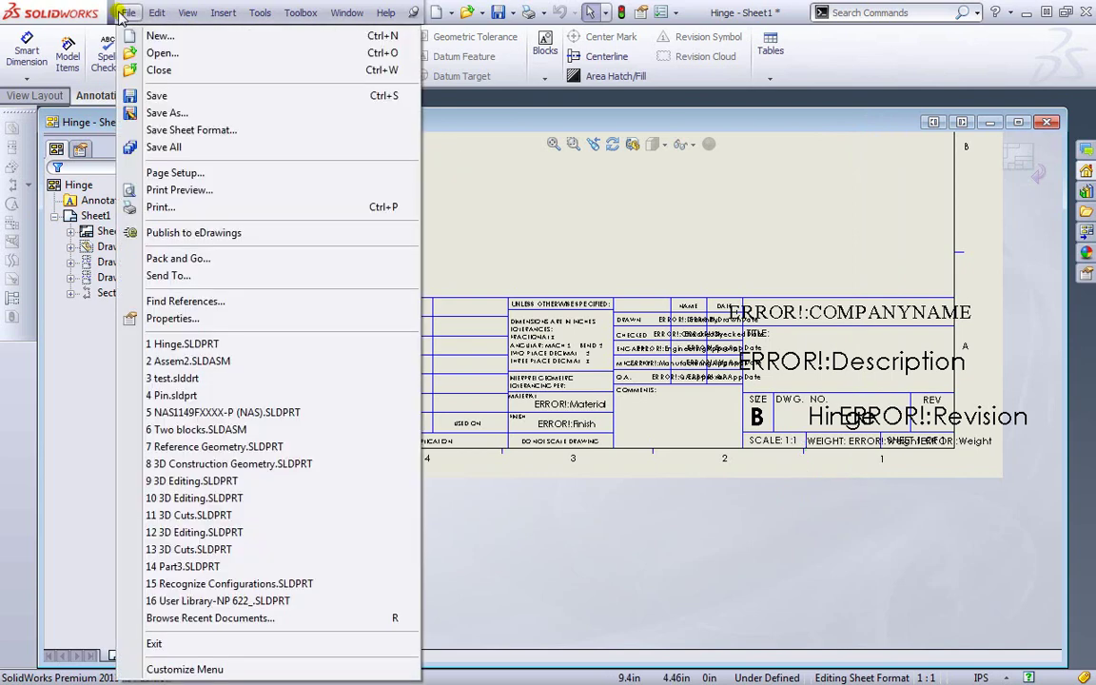
left_click(159, 52)
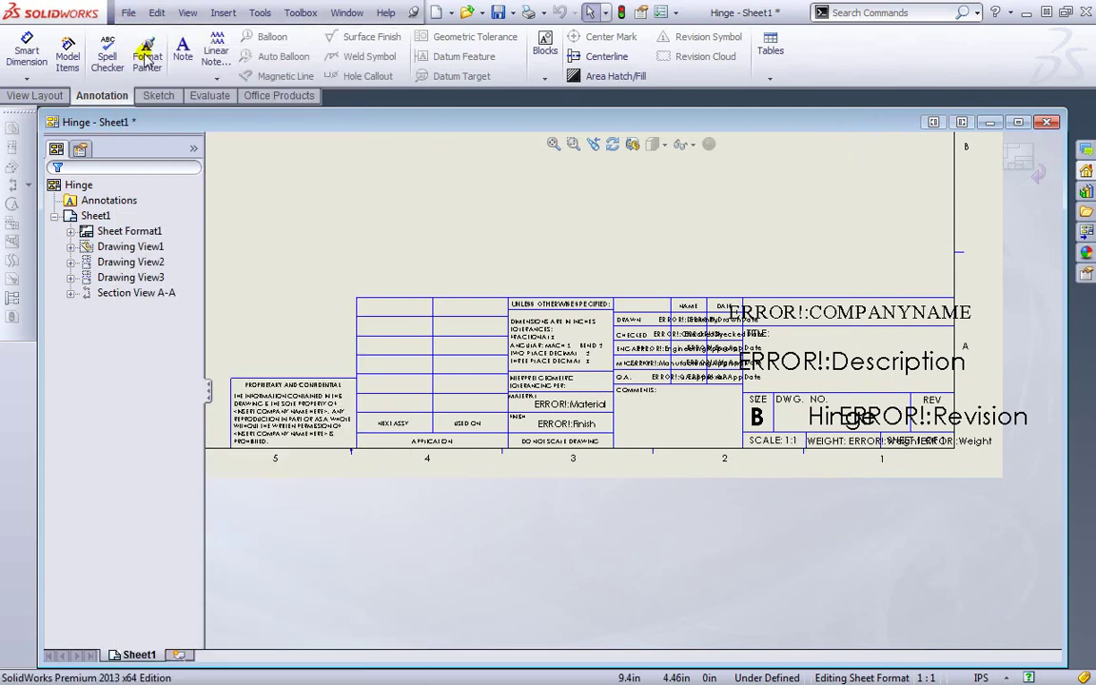
double_click(397, 181)
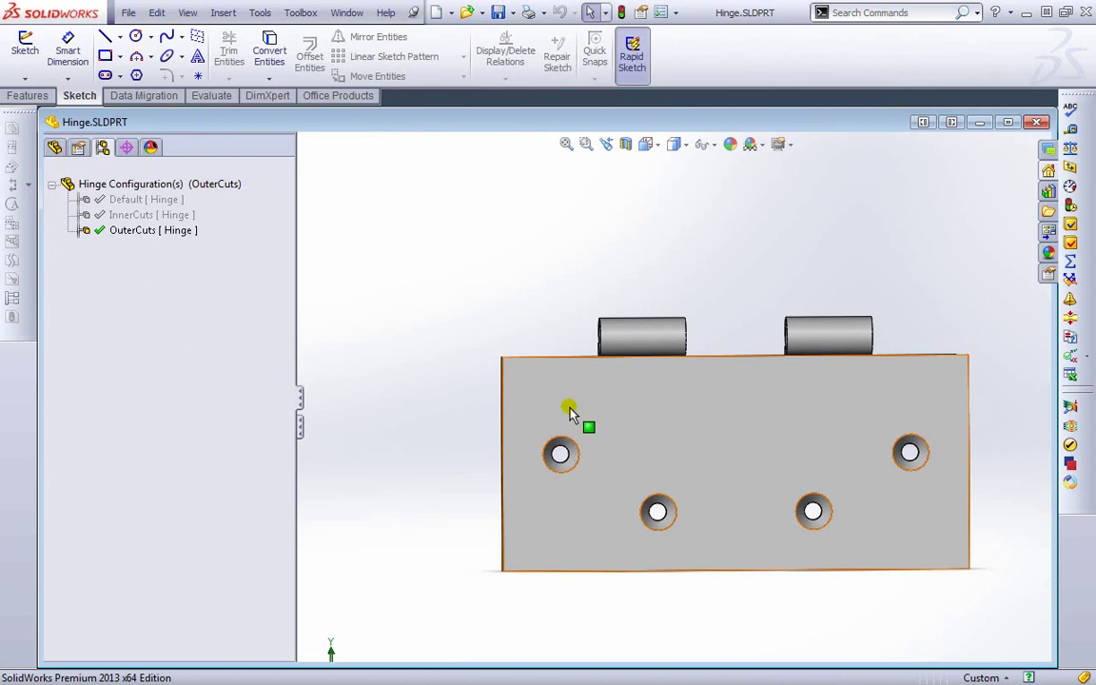
Check the Hinge part's blank summary information, close it, and list the open documents.
left_click(640, 12)
left_click(216, 151)
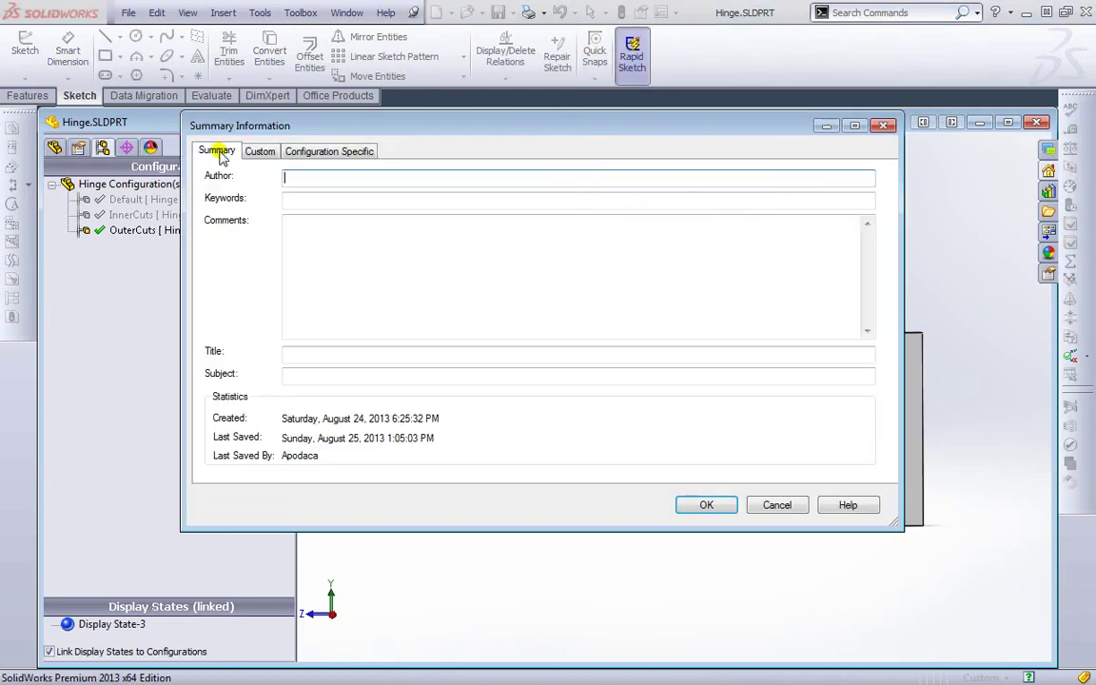
left_click(777, 505)
left_click(346, 9)
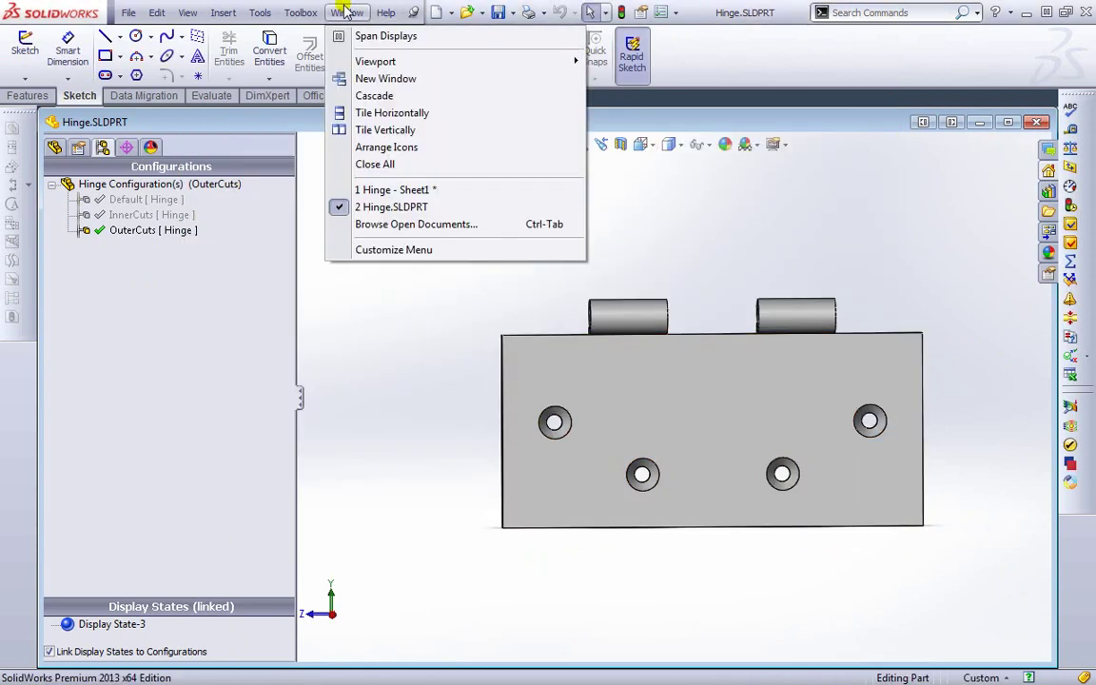
Return to the Hinge drawing sheet and turn off Annotation Link Errors.
left_click(403, 190)
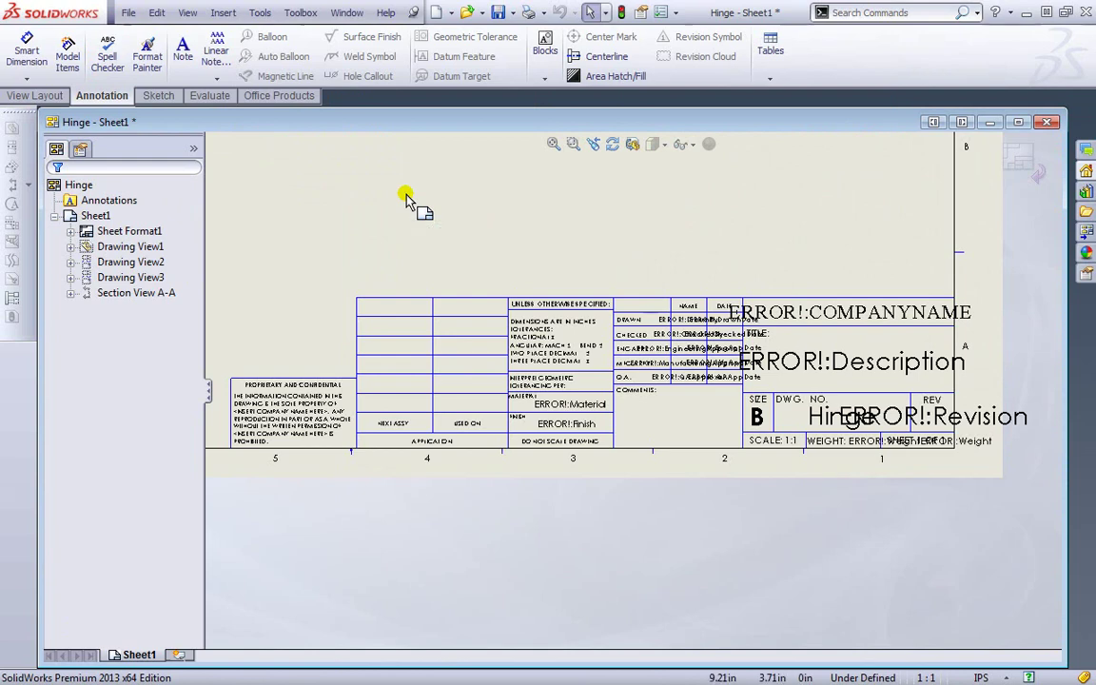
left_click(187, 14)
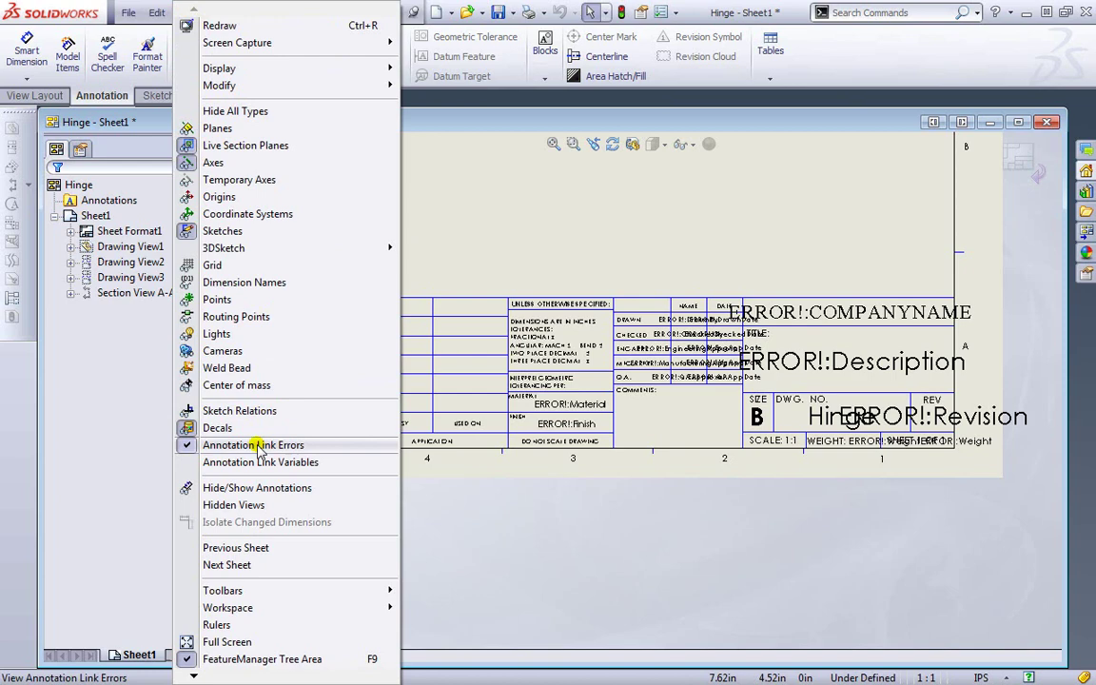
left_click(288, 445)
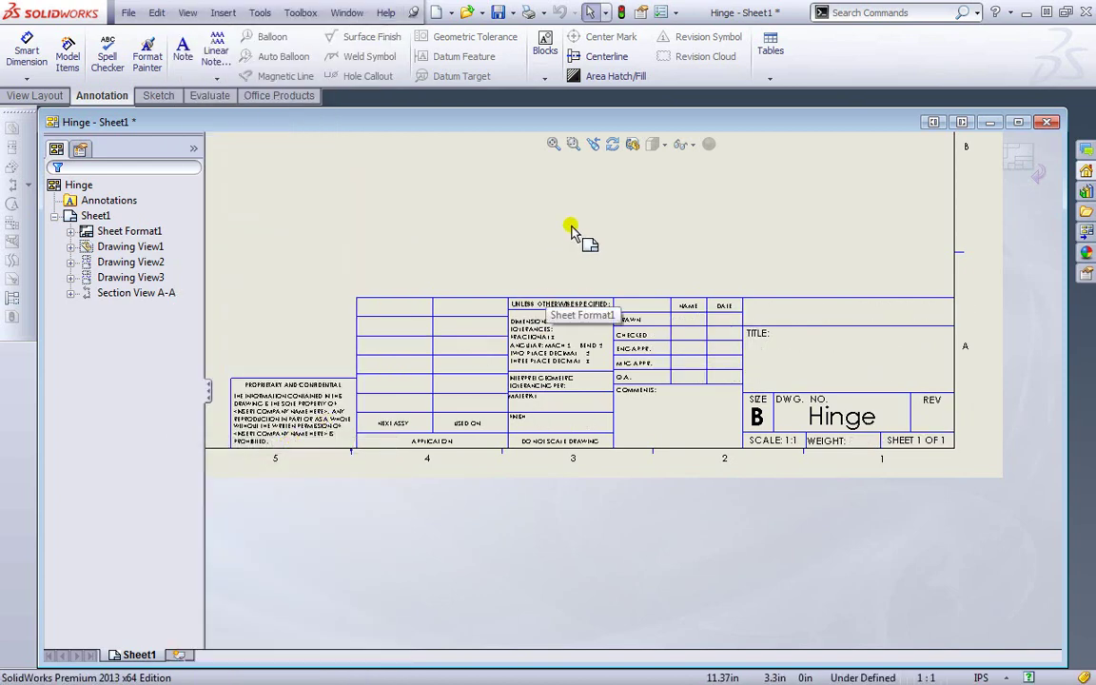
Switch from sheet format back to Edit Sheet and zoom to see all views.
right_click(691, 228)
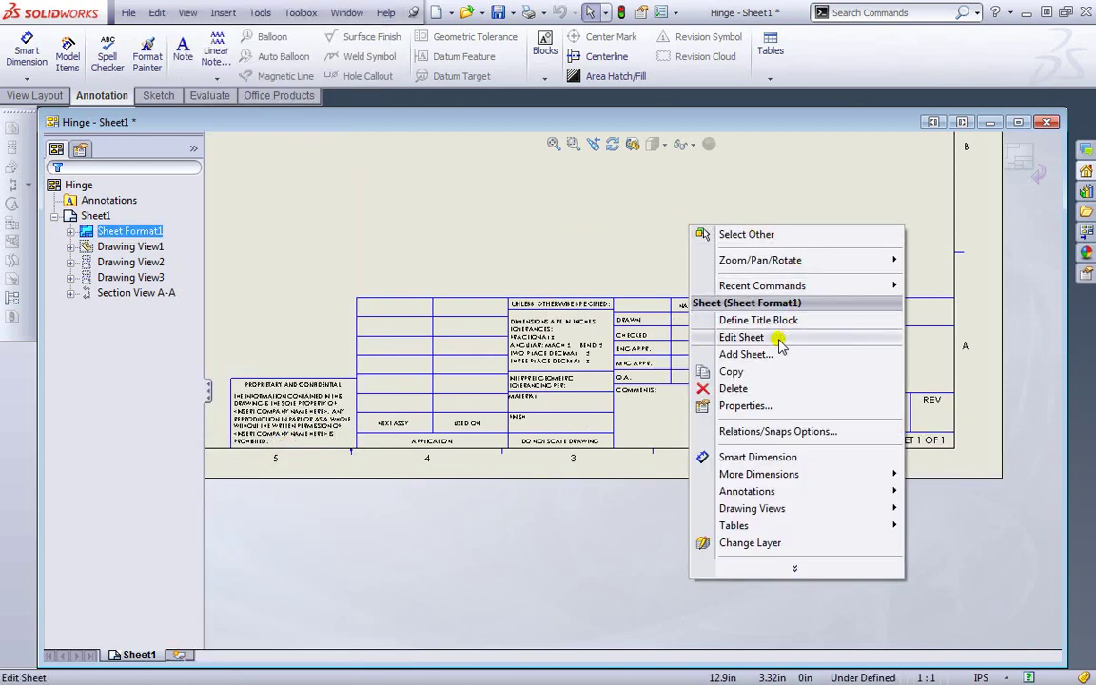
left_click(737, 338)
scroll(455, 201, "up", 6)
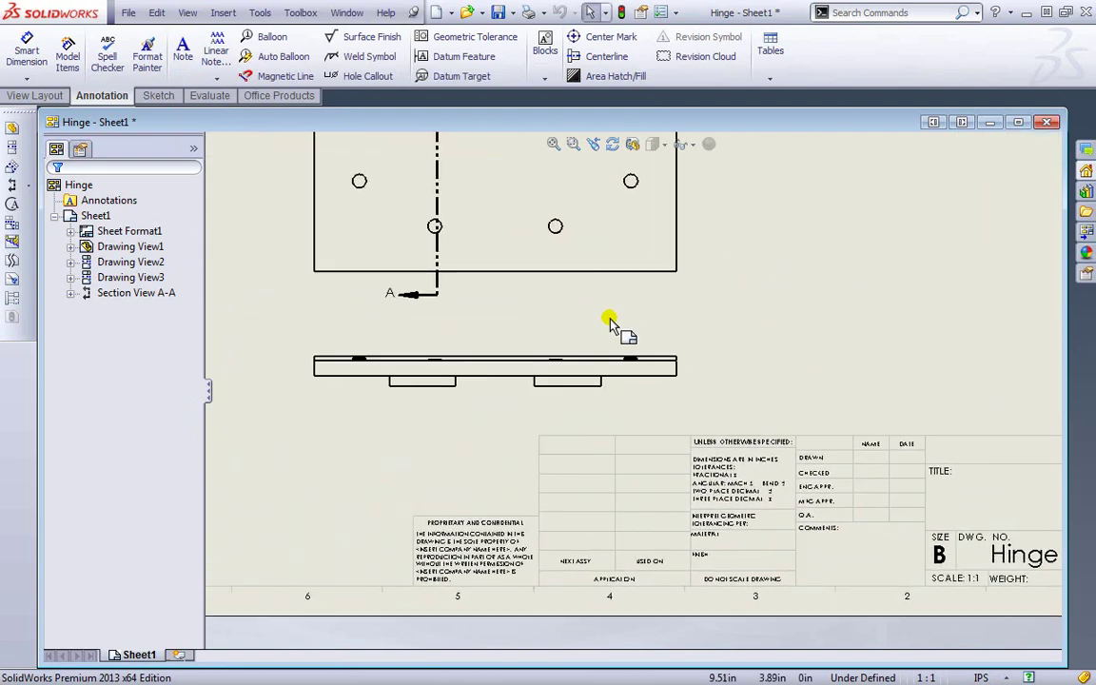
scroll(493, 211, "down", 3)
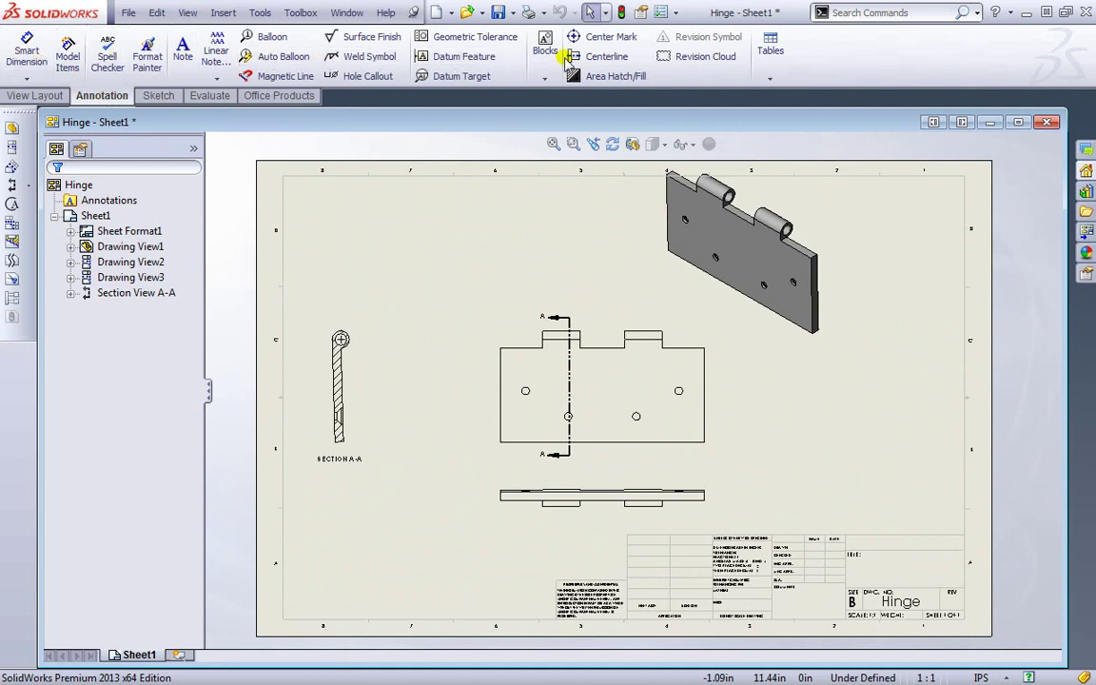
Add a vertical centerline to the hinge front view.
left_click(606, 59)
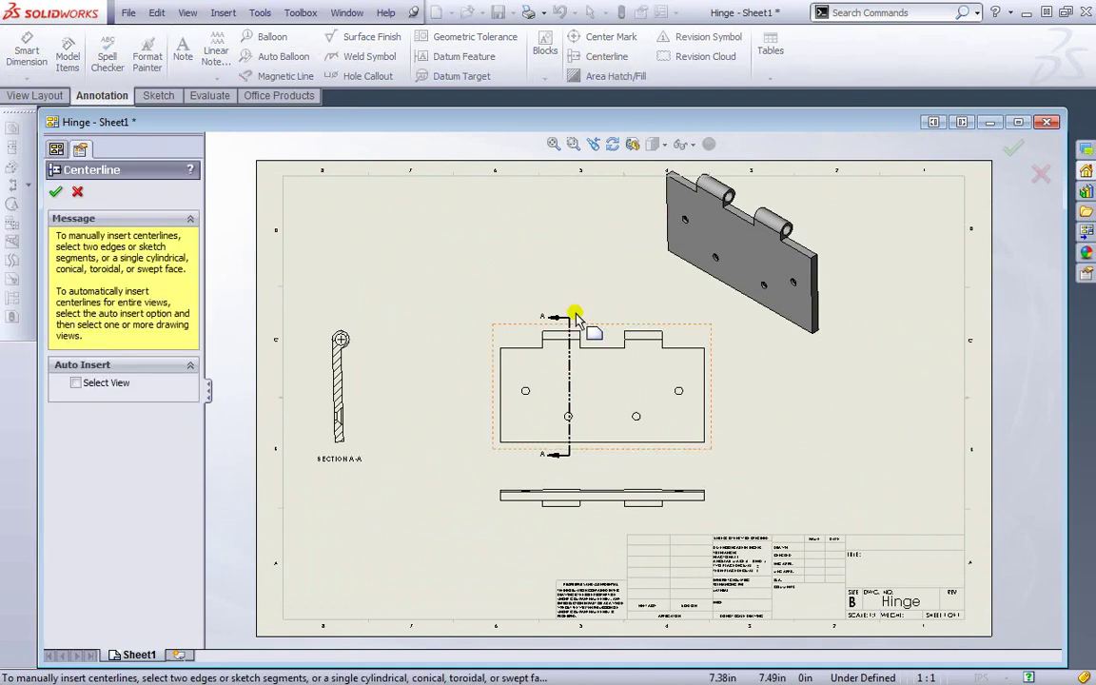
left_click(705, 373)
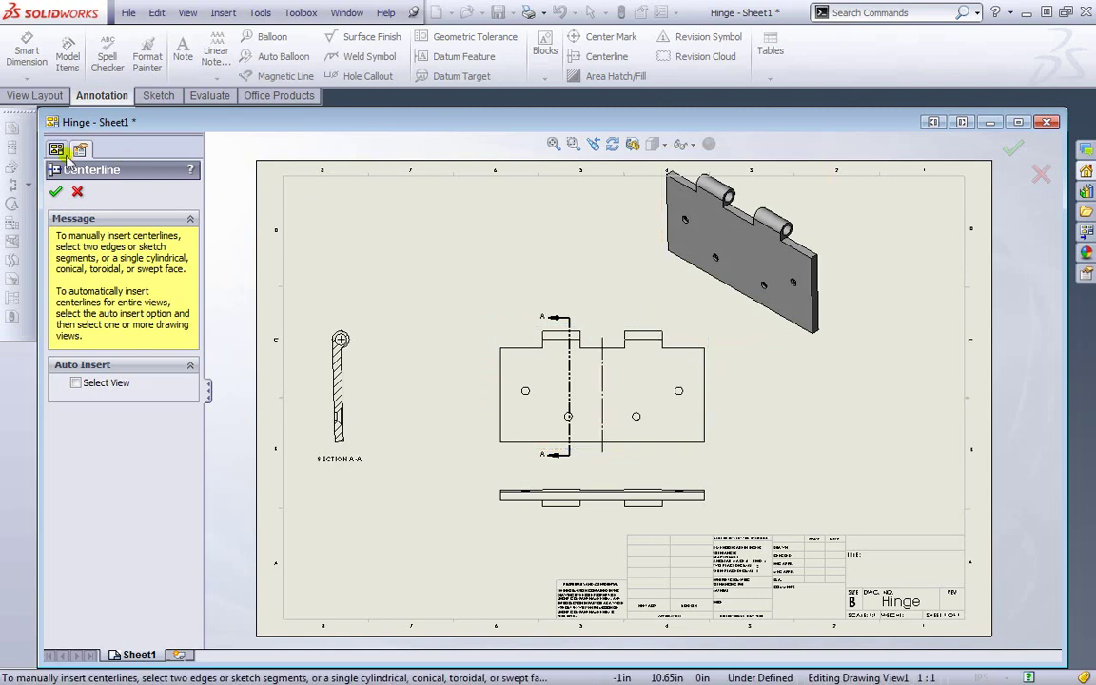
left_click(54, 193)
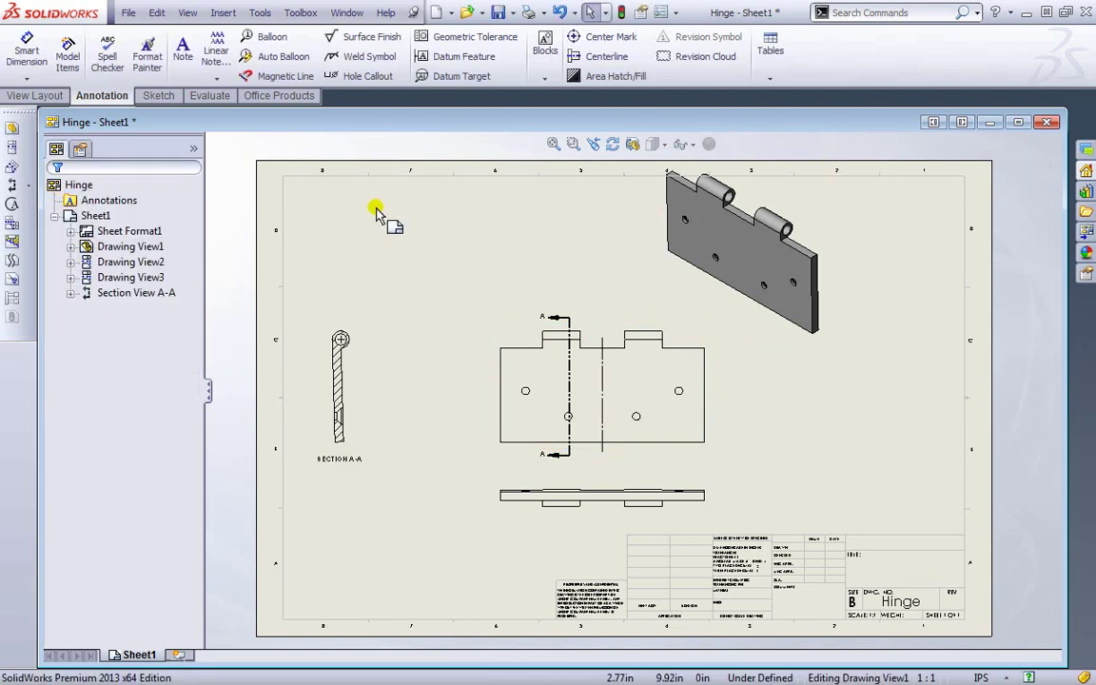
Add a 2X THRU ALL hole callout on a front-view hole, placed below-left of the view.
left_click(367, 79)
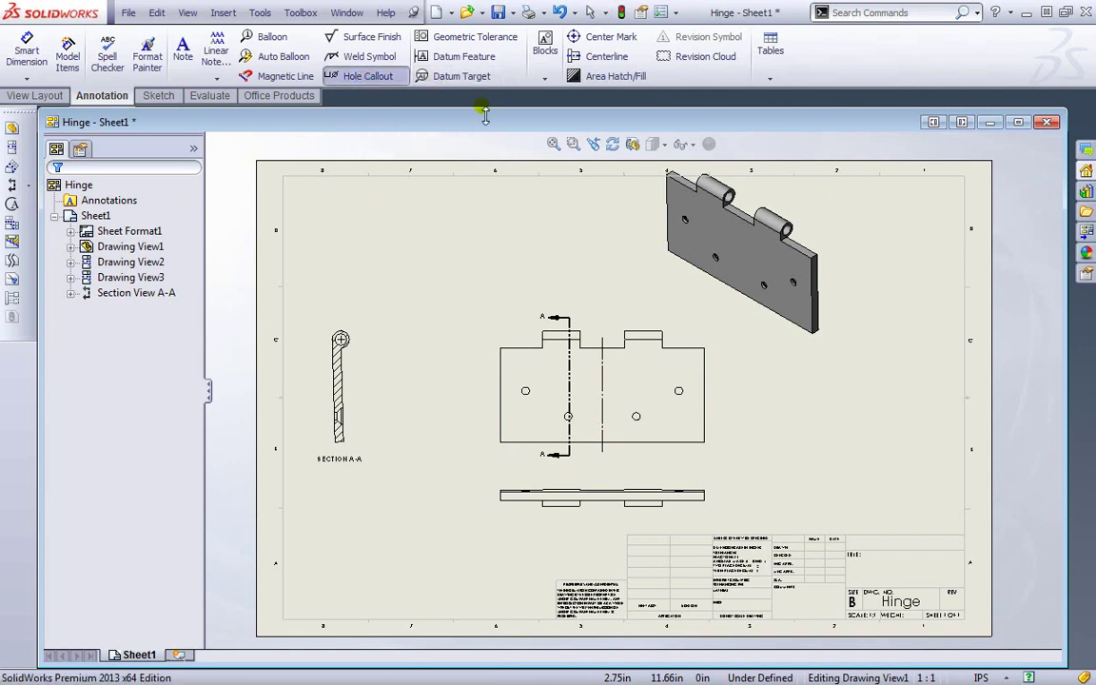
left_click(524, 392)
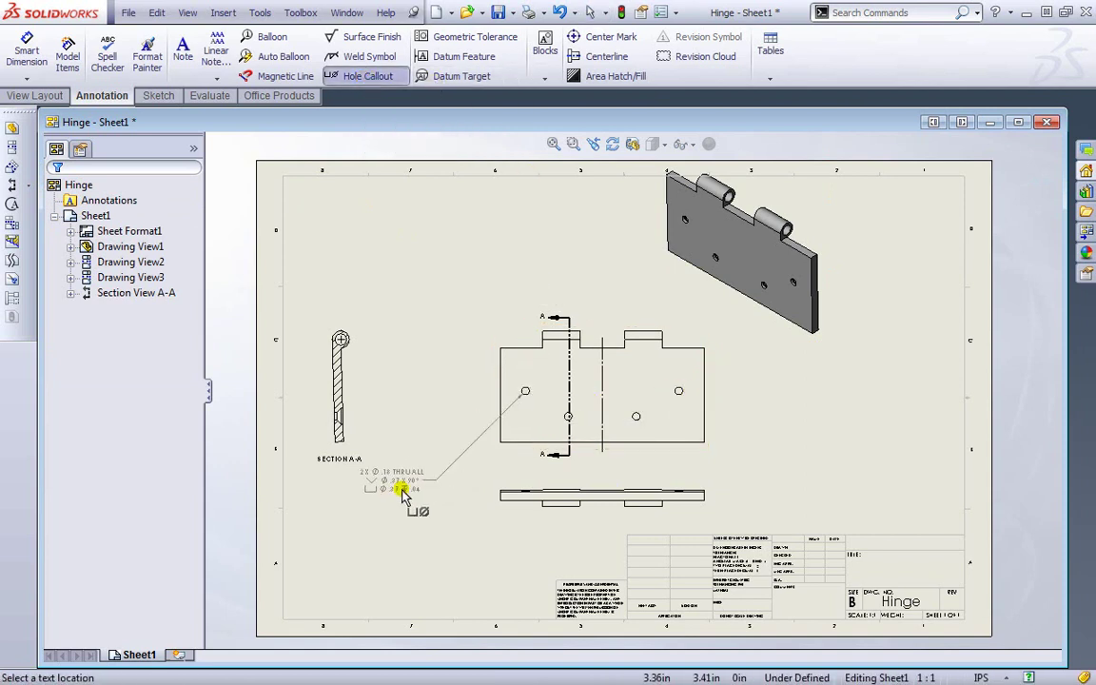
left_click(405, 529)
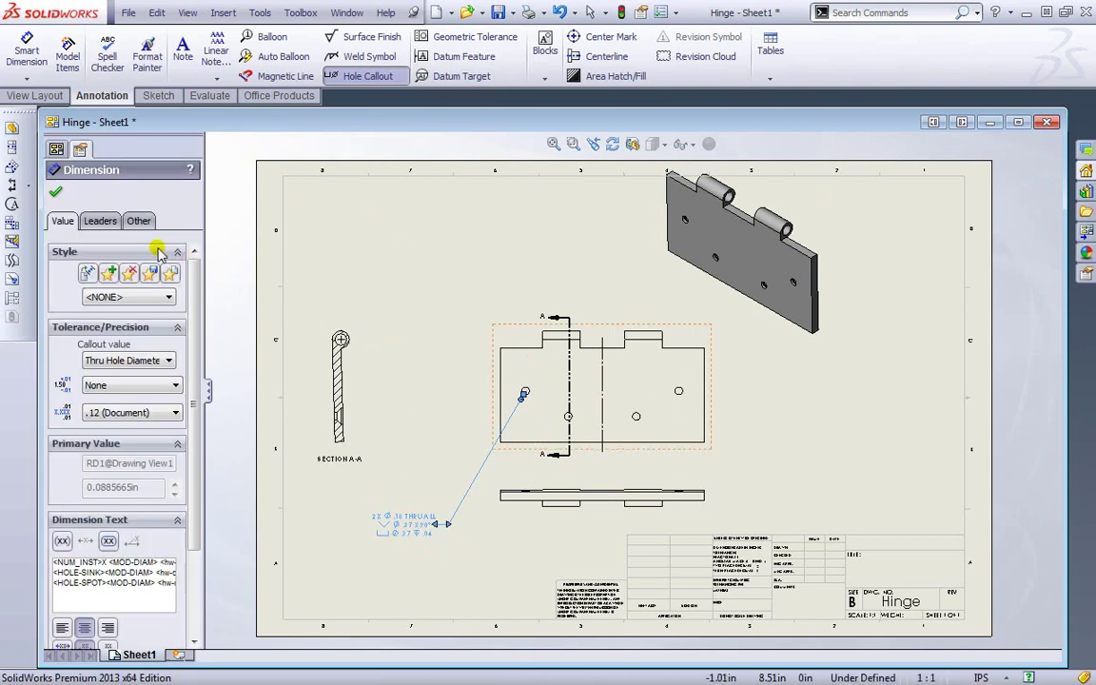
left_click(56, 190)
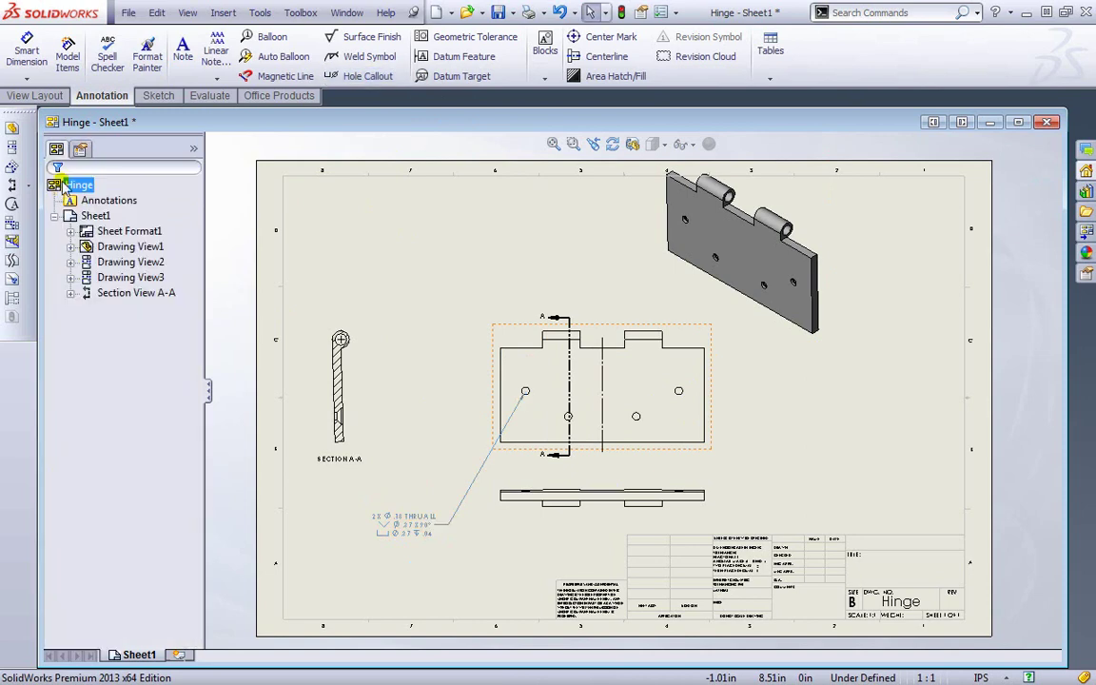
Place TEST notes at the sheet's top left, top right and left edge.
left_click(184, 54)
left_click(341, 203)
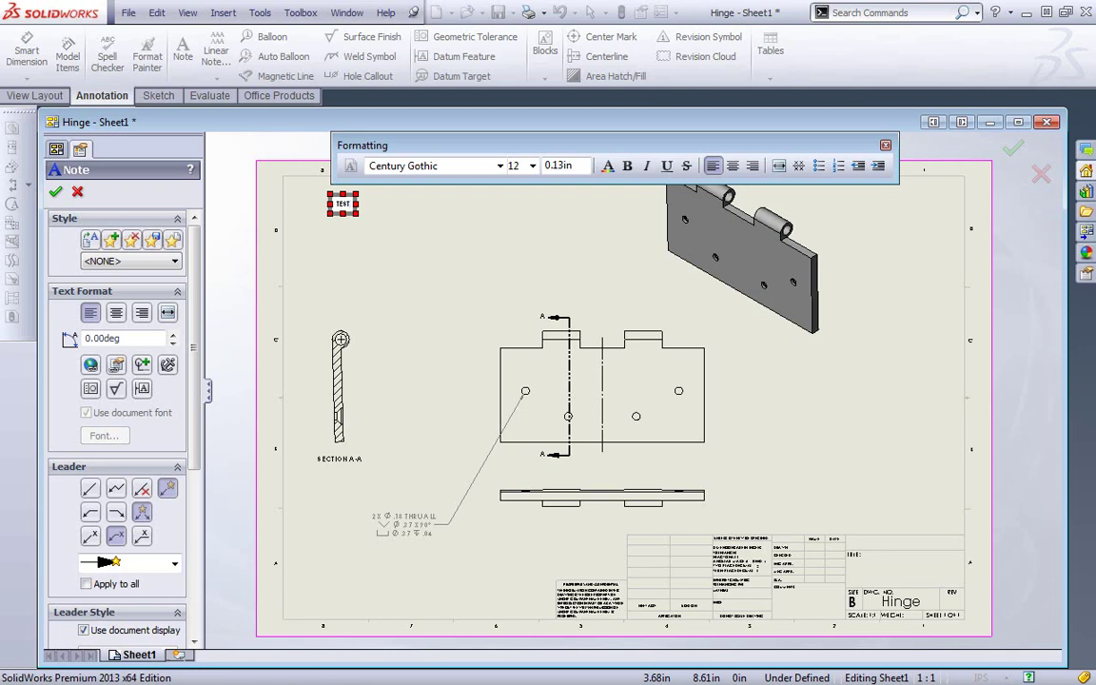
left_click(378, 262)
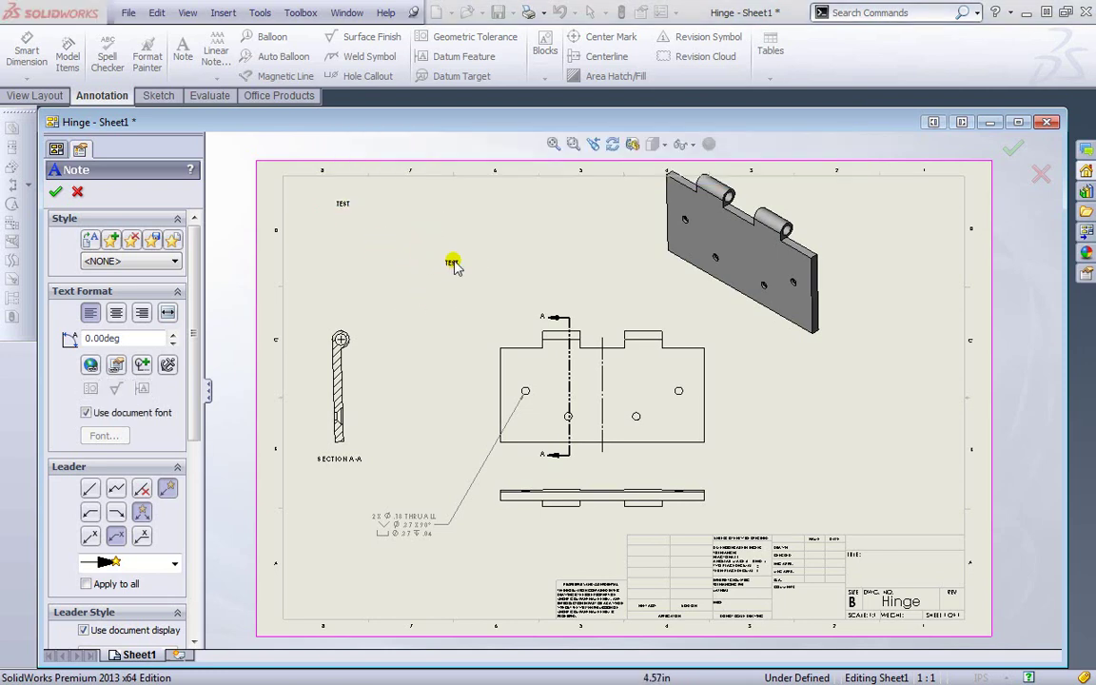
left_click(919, 206)
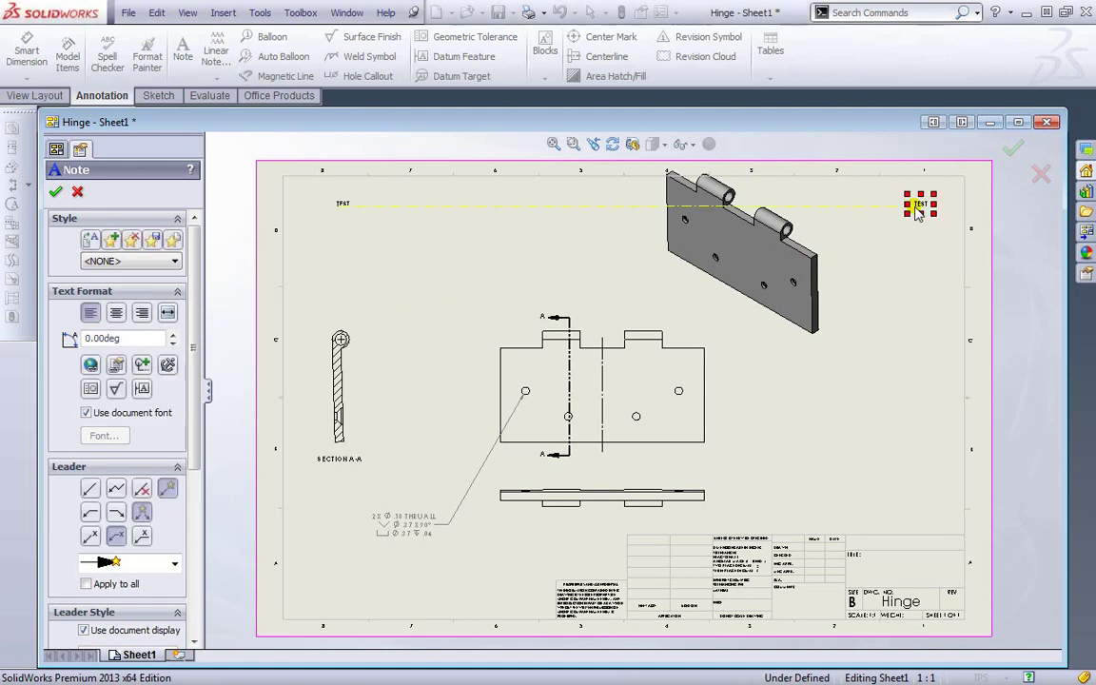
left_click(905, 369)
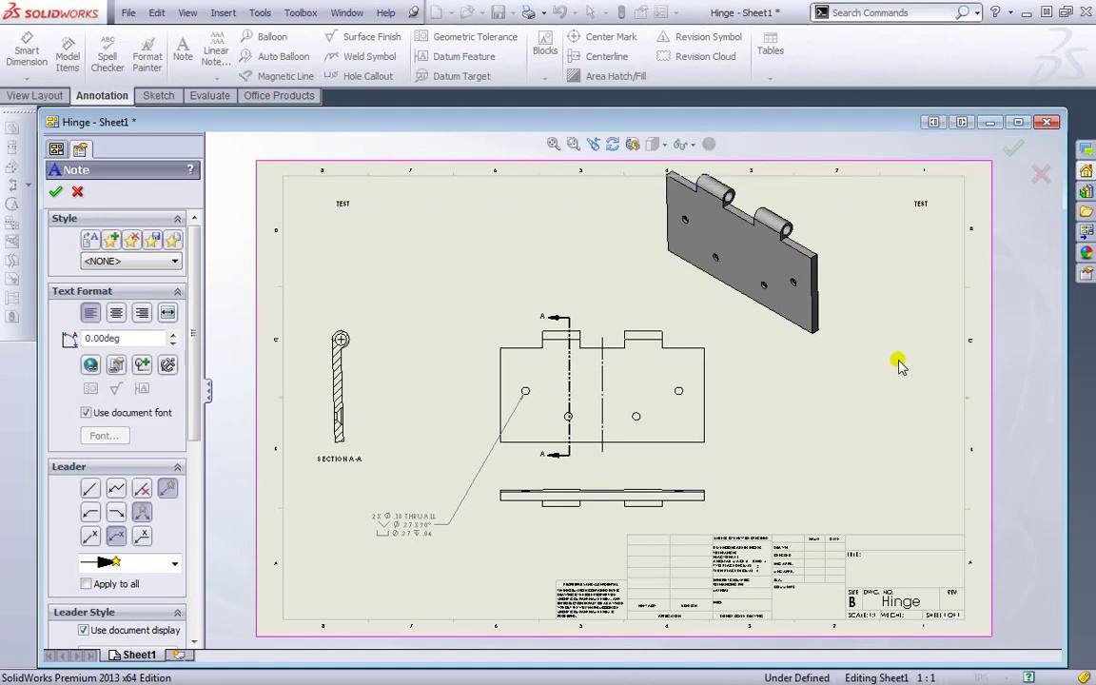
left_click(55, 192)
left_click(336, 204)
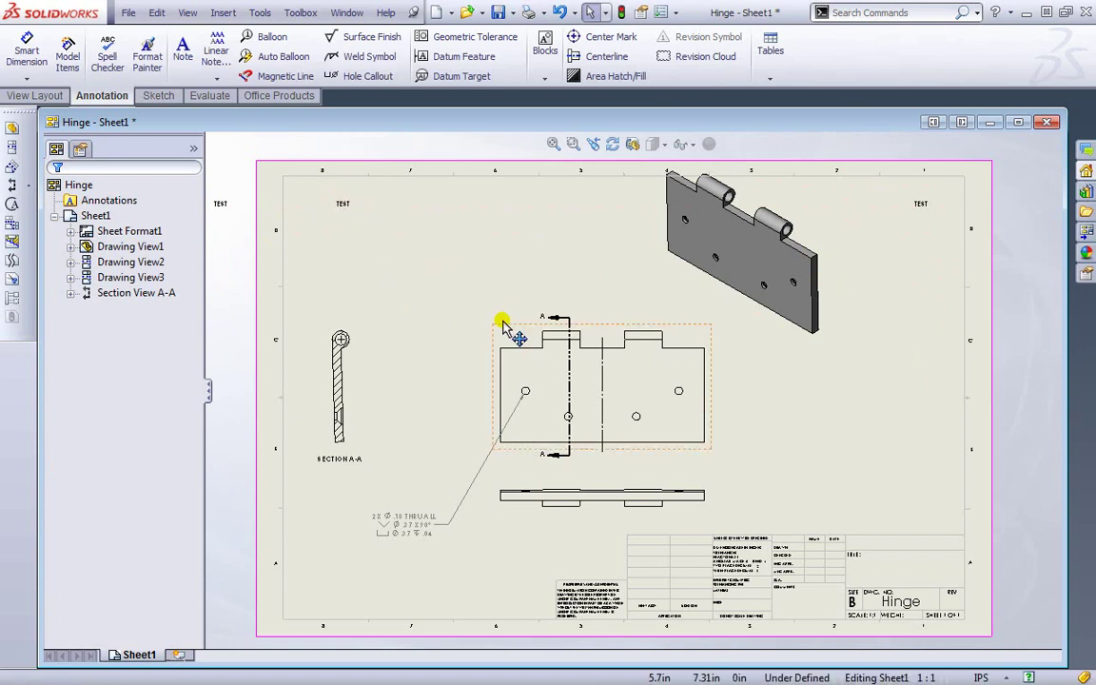
Start a leader note on the isometric view, then cancel it while still empty.
left_click(670, 234)
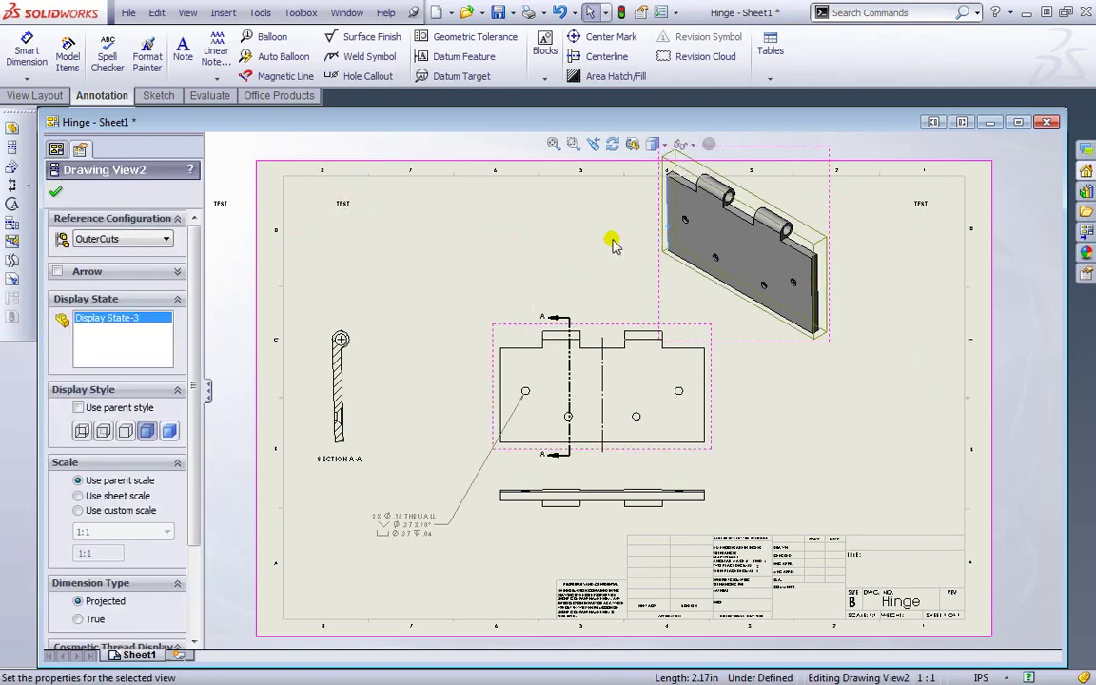
left_click(184, 59)
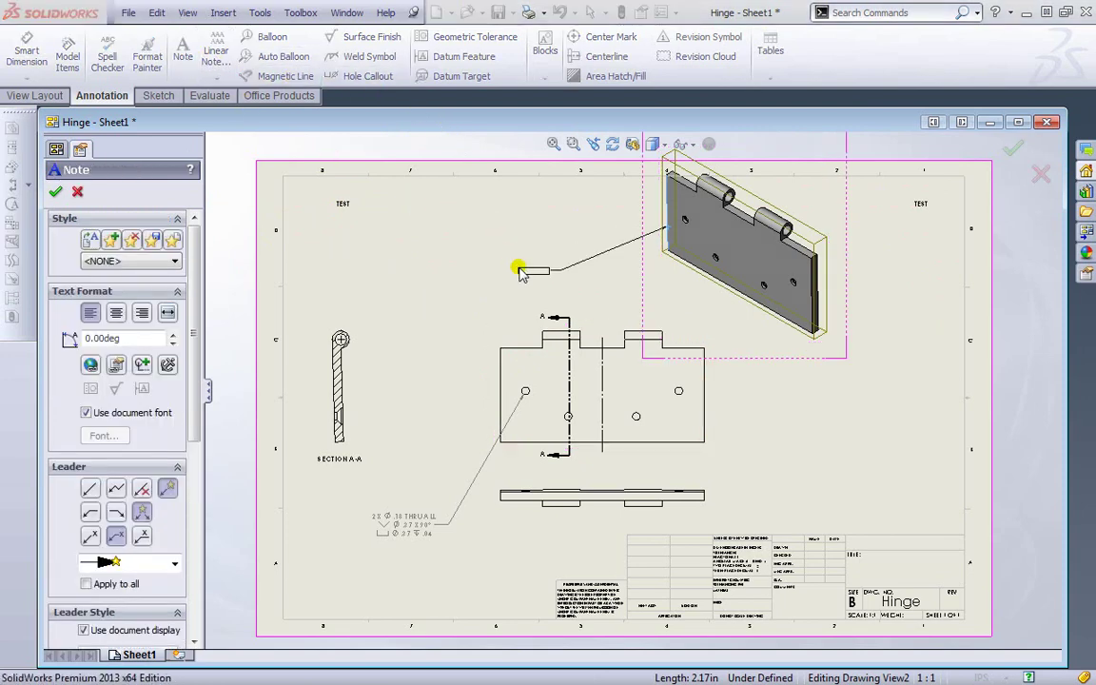
left_click(507, 217)
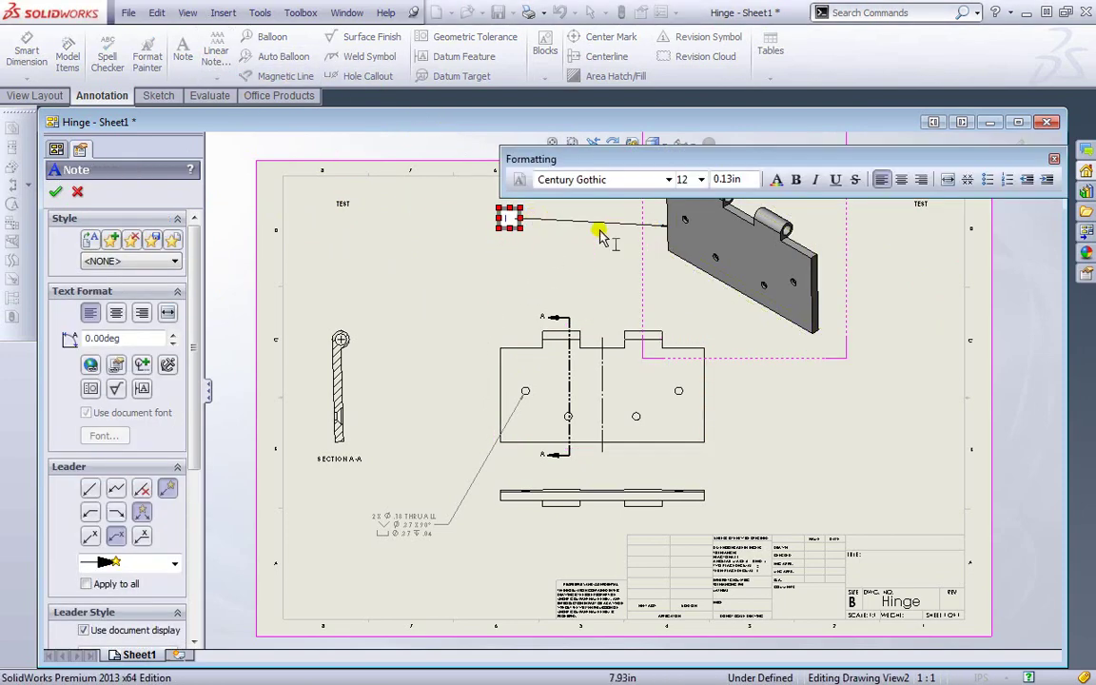
left_click(80, 193)
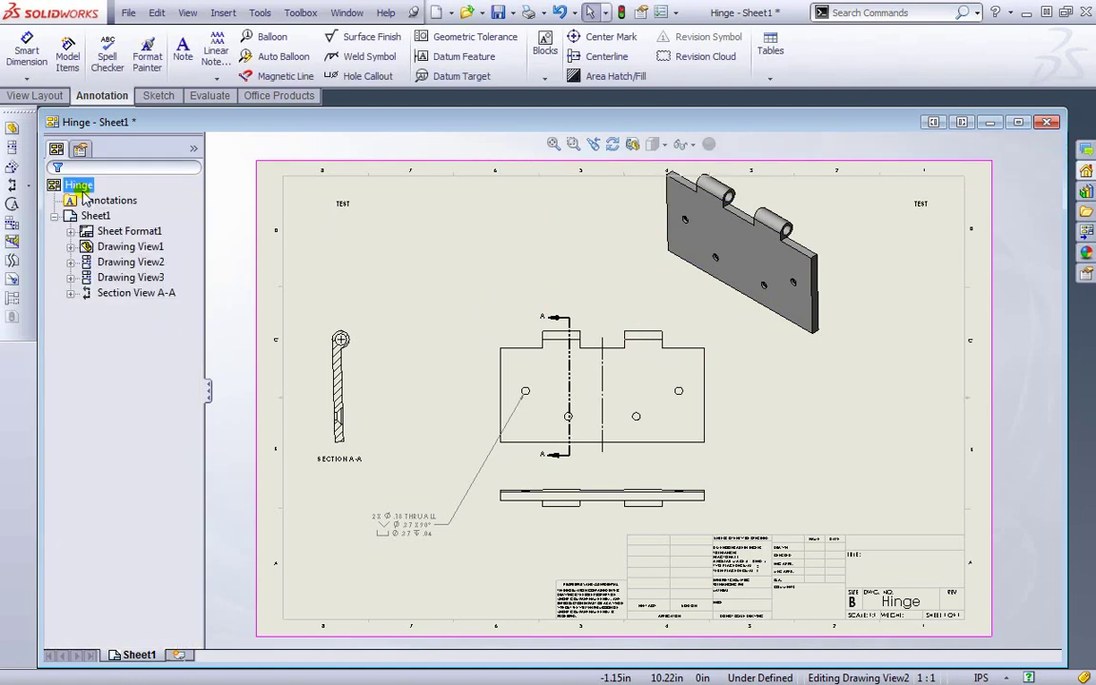
Dimension the isometric view's edge as 1.75 and the front view's overall width as 4.72.
left_click(27, 49)
left_click(706, 392)
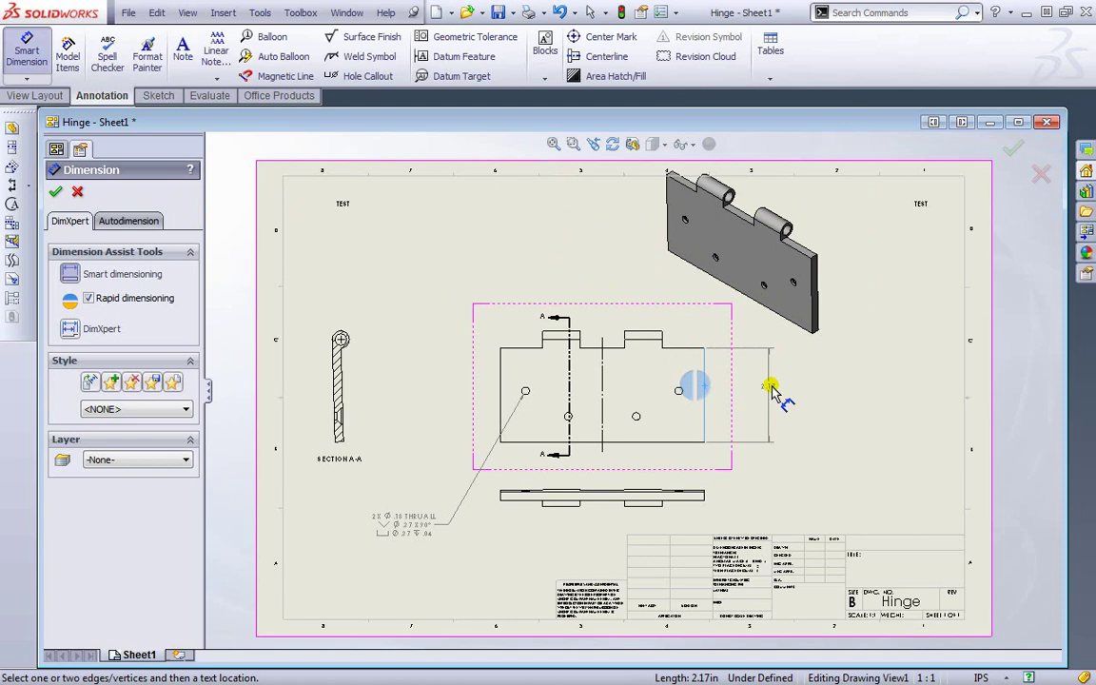
left_click(818, 303)
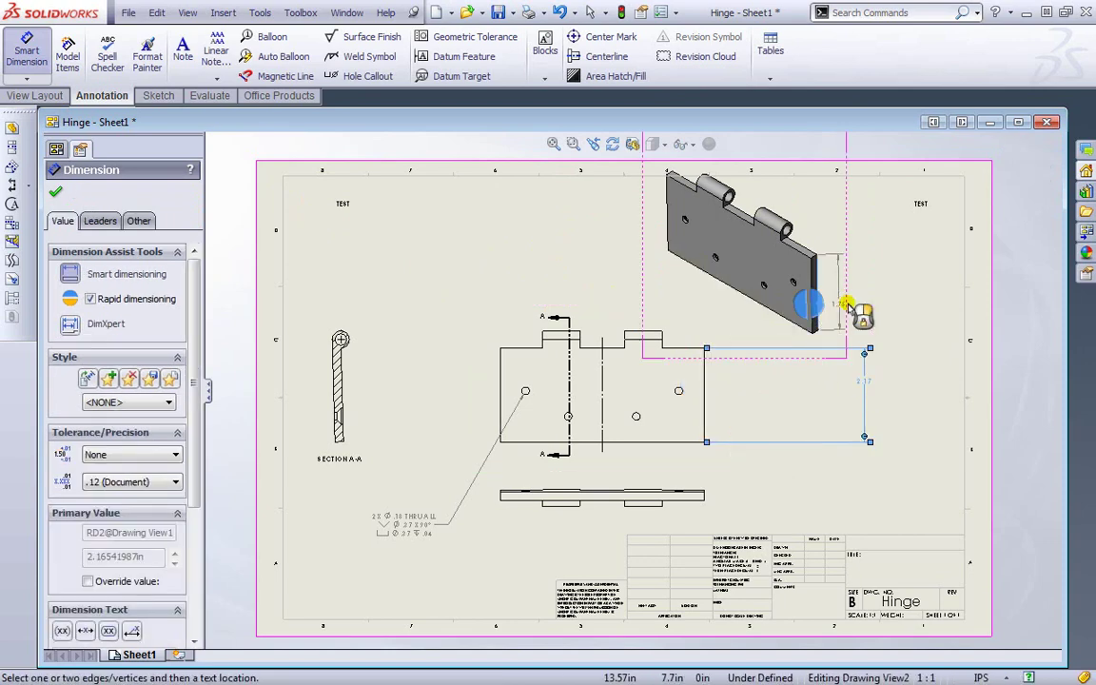
left_click(903, 321)
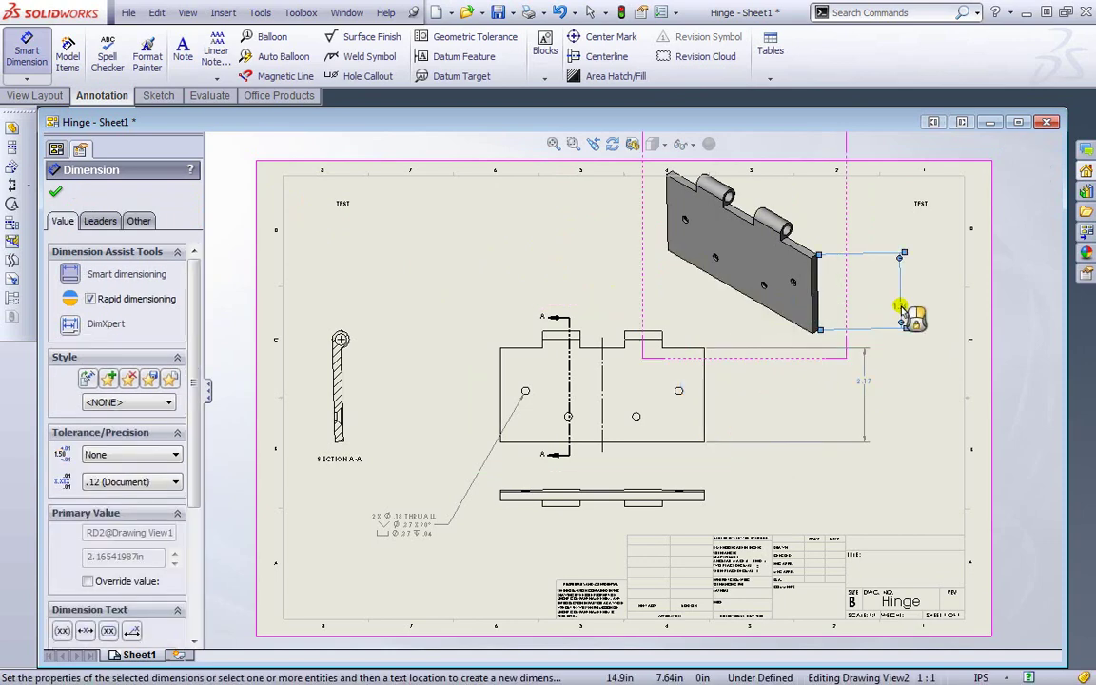
left_click(705, 419)
left_click(501, 401)
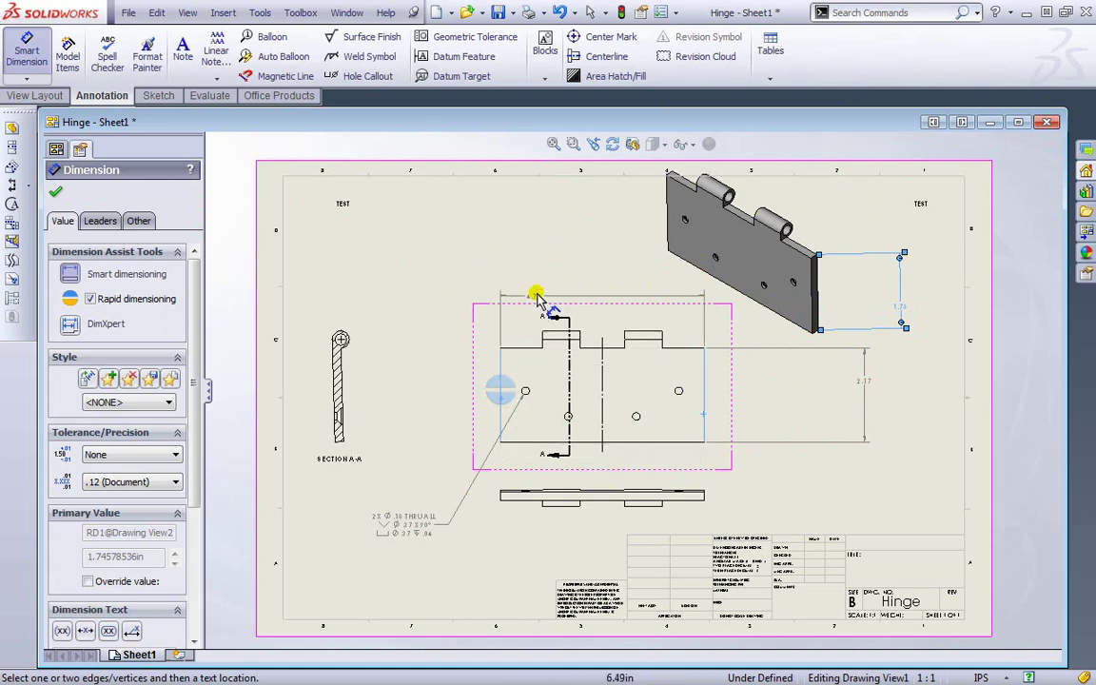
left_click(543, 286)
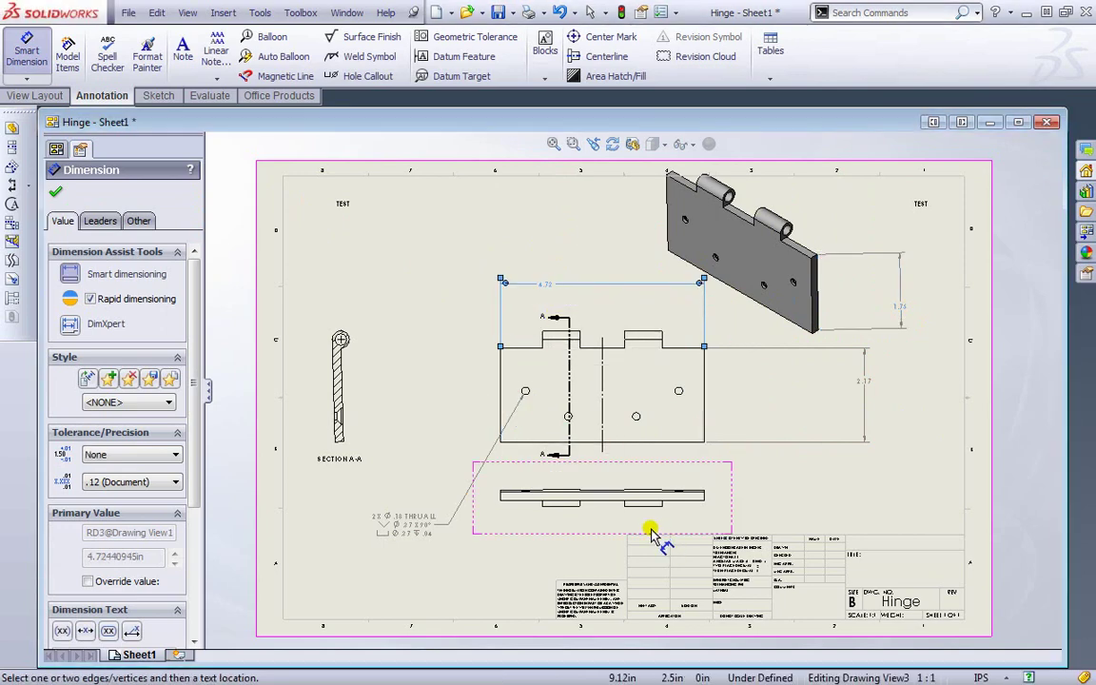
key("Escape")
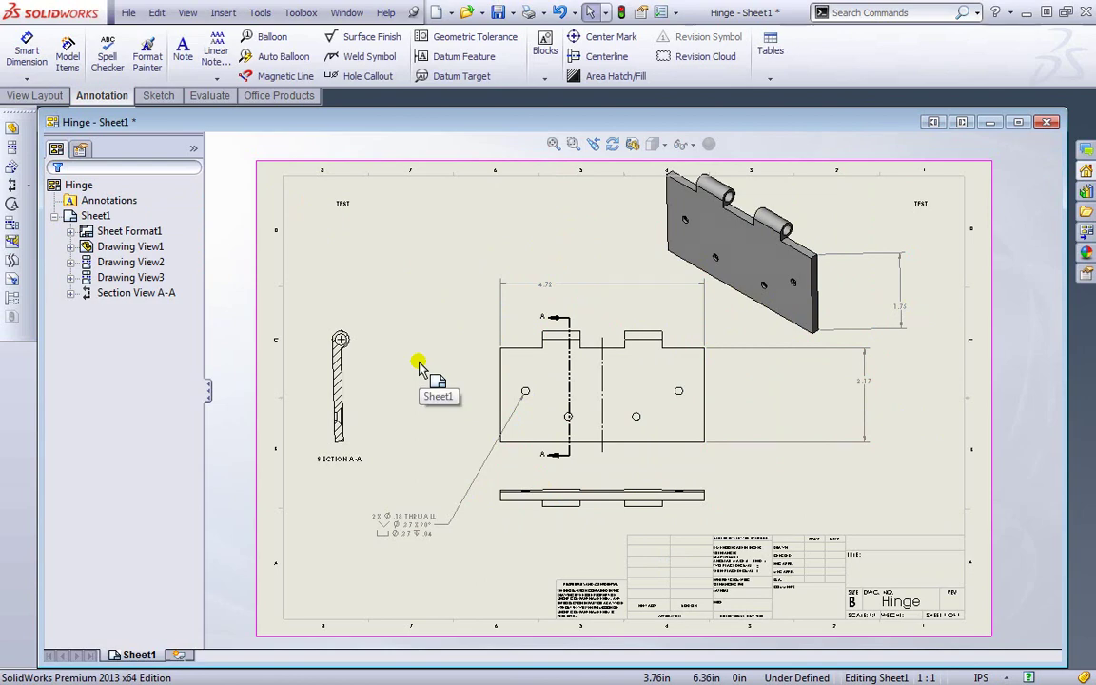
Autodimension the box-selected edges of Section A-A using Selected entities.
left_click(27, 48)
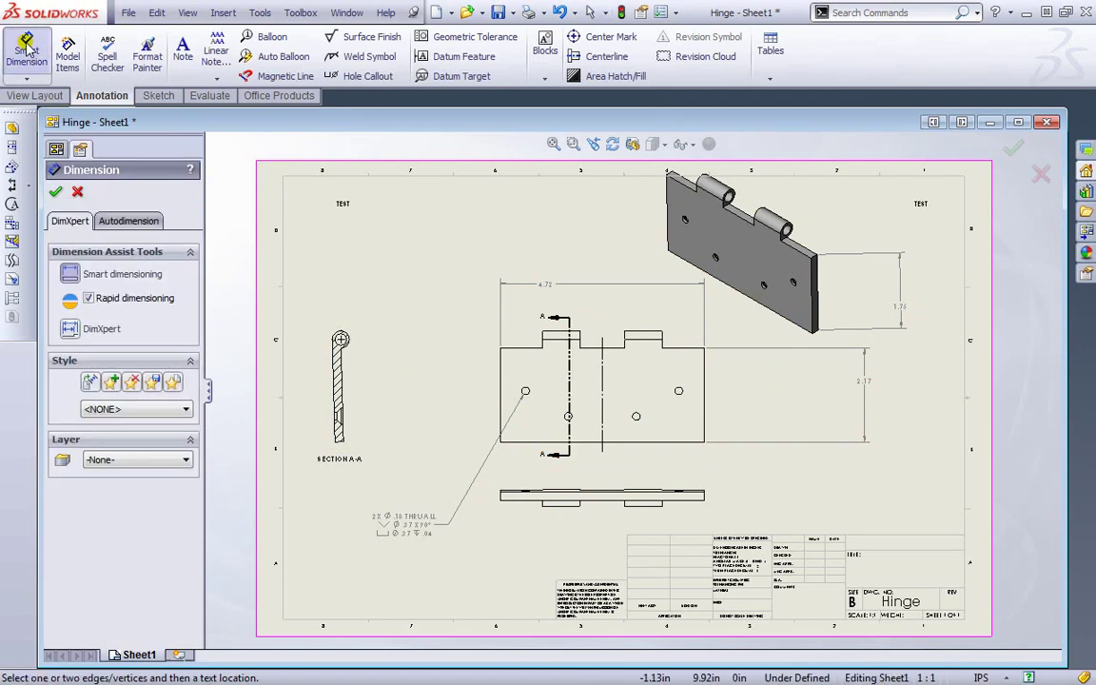
left_click(133, 221)
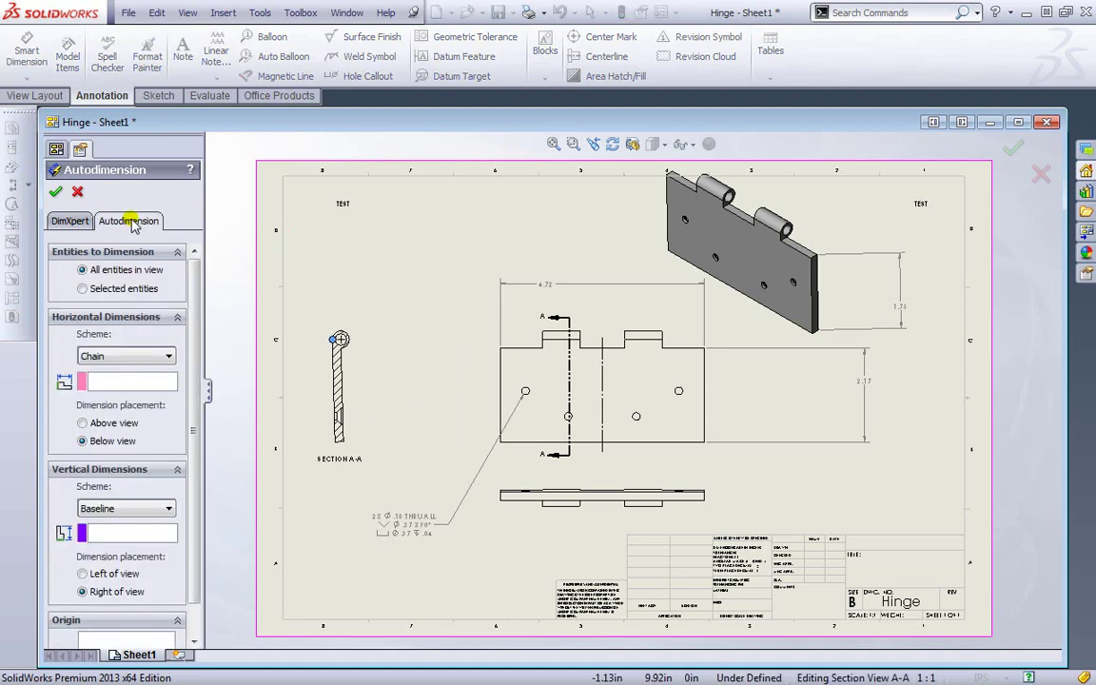
left_click(83, 289)
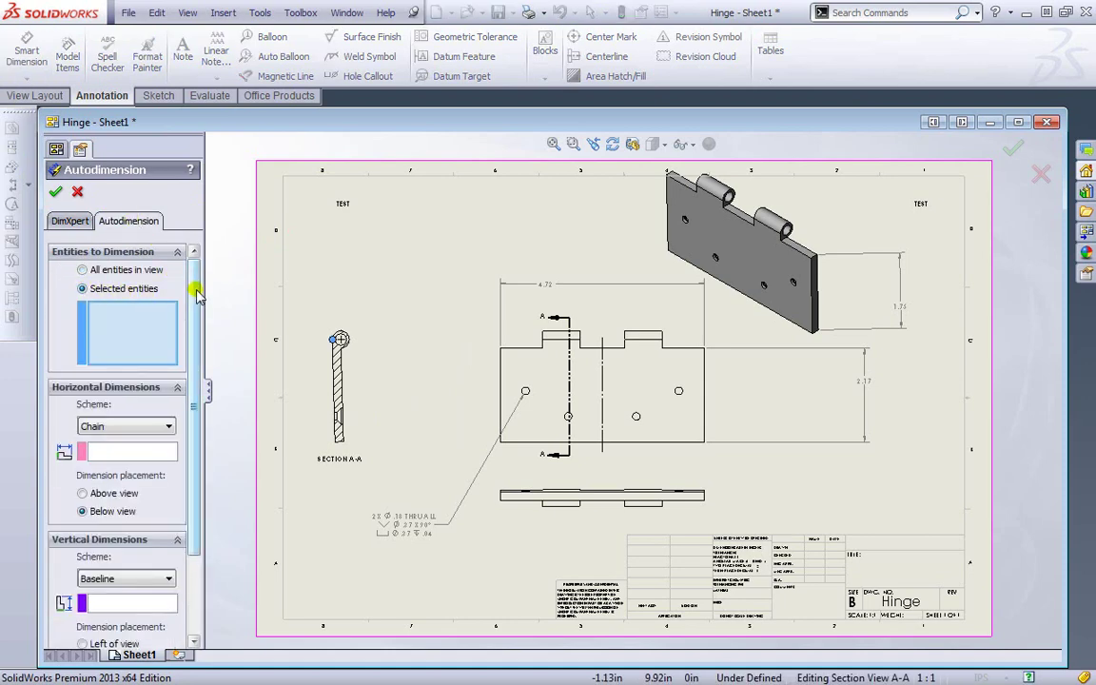
left_click_drag(307, 309, 383, 451)
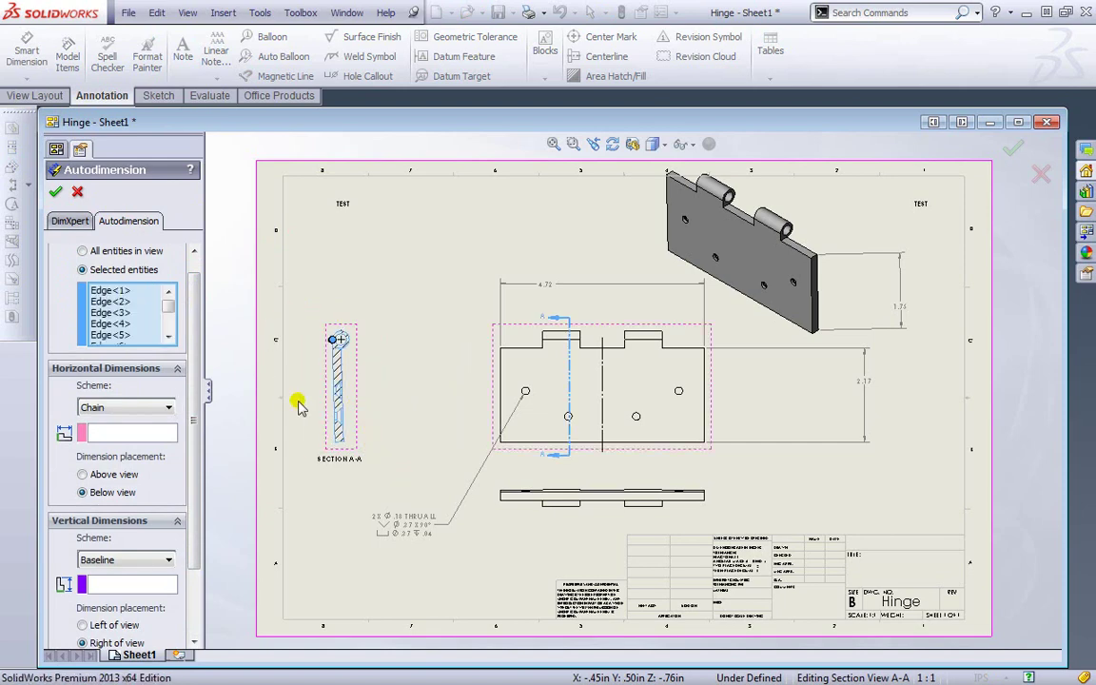
left_click(56, 193)
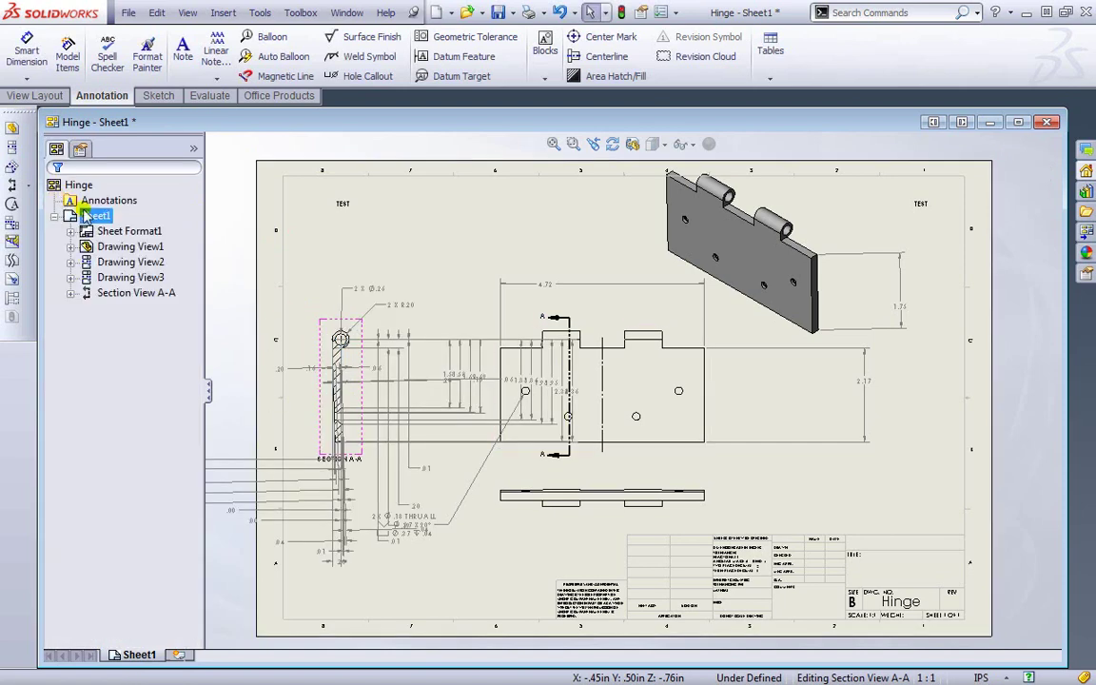
Add a .01 dimension to a Section A-A edge, placed above the view.
middle_click_drag(299, 419, 420, 402)
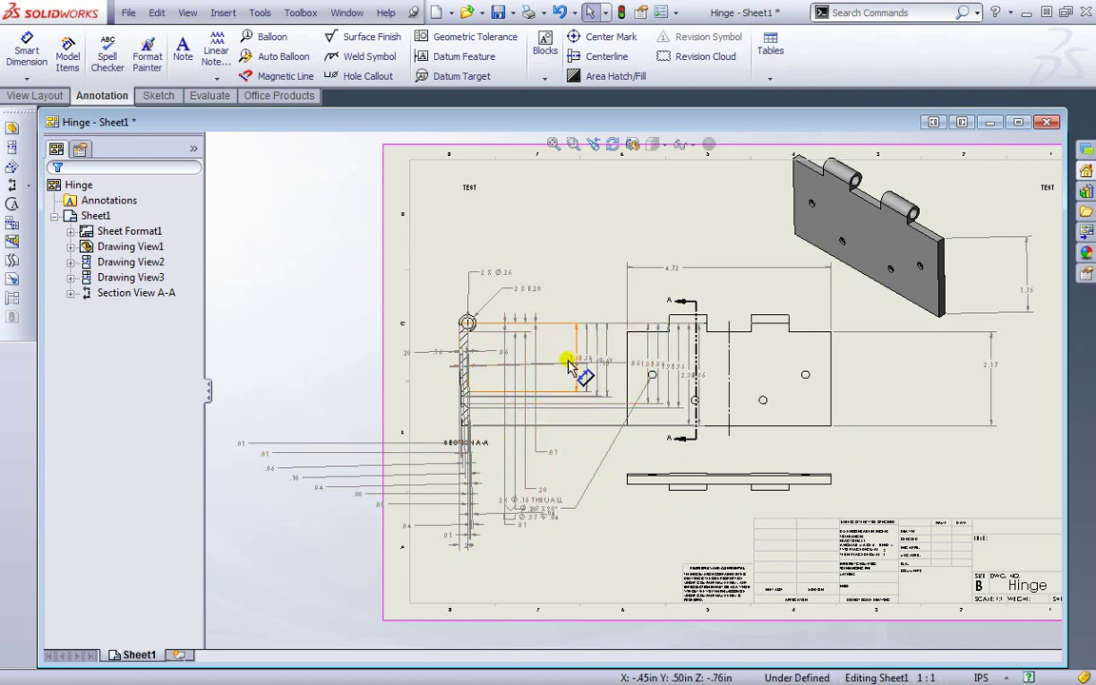
left_click(433, 347)
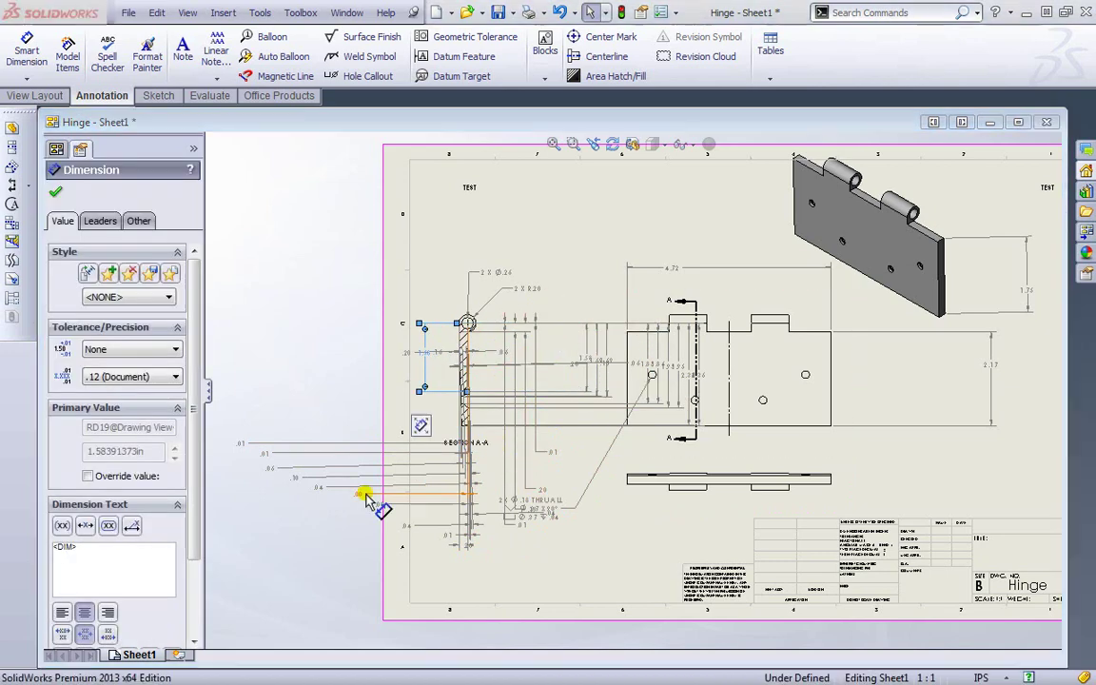
left_click(277, 266)
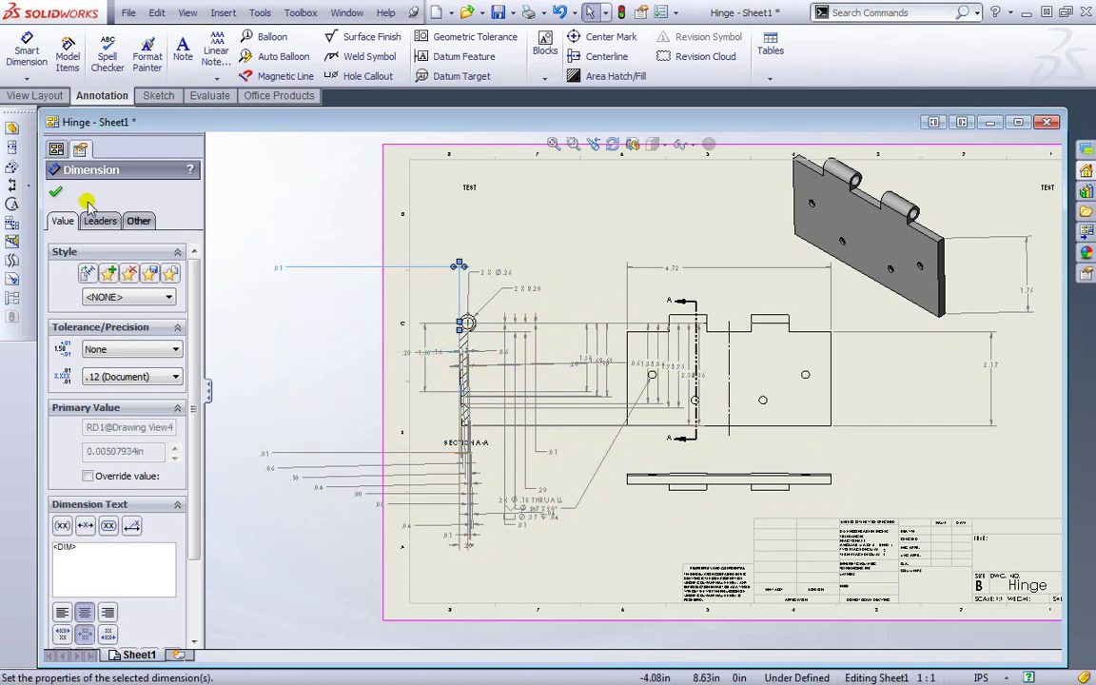
Undo the .01 dimension and the automatic dimensions, leaving Section A-A undimensioned.
left_click(560, 13)
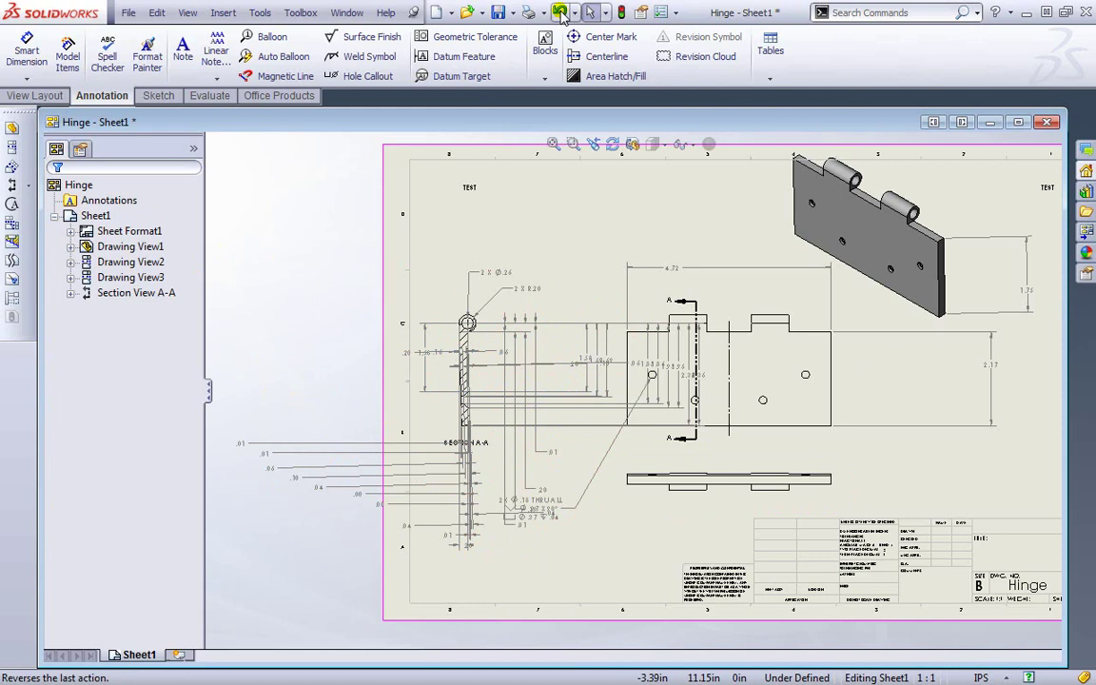
left_click(560, 12)
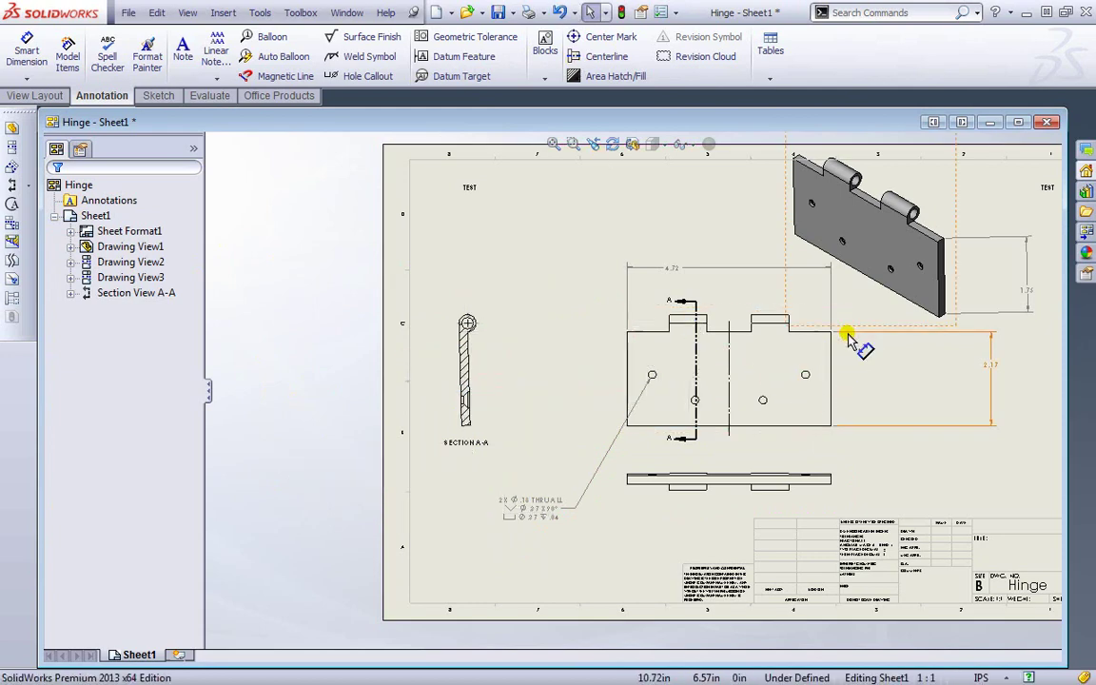
middle_click_drag(847, 323, 641, 379)
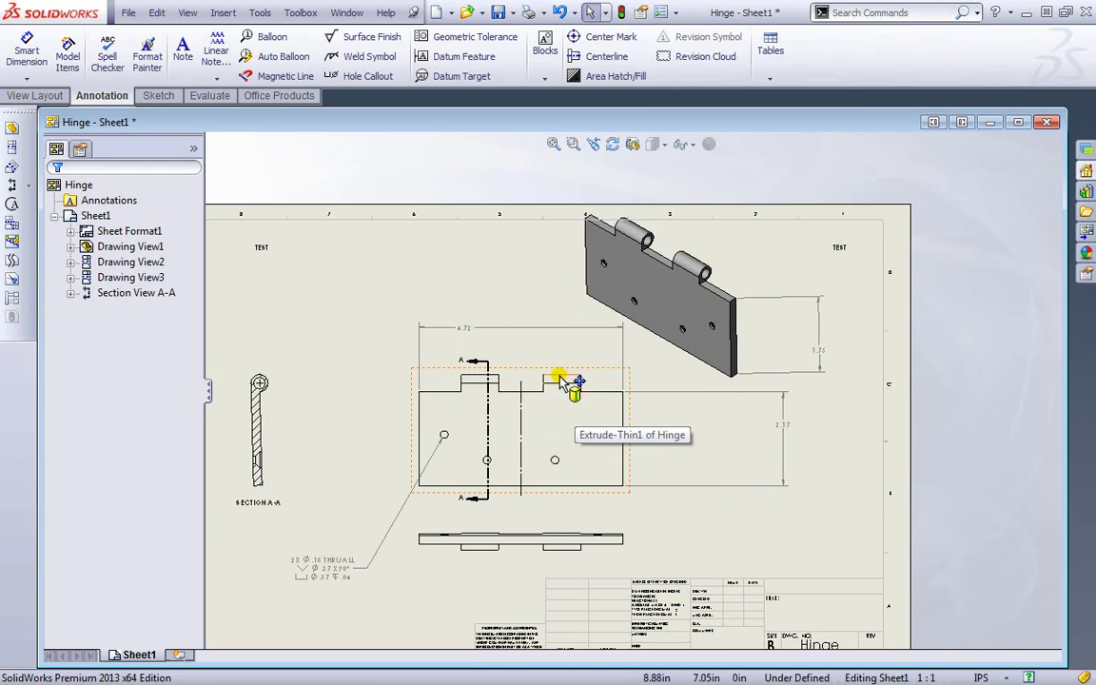
Attach balloon 1 to the section view's pin, placed up and to the right.
left_click(256, 36)
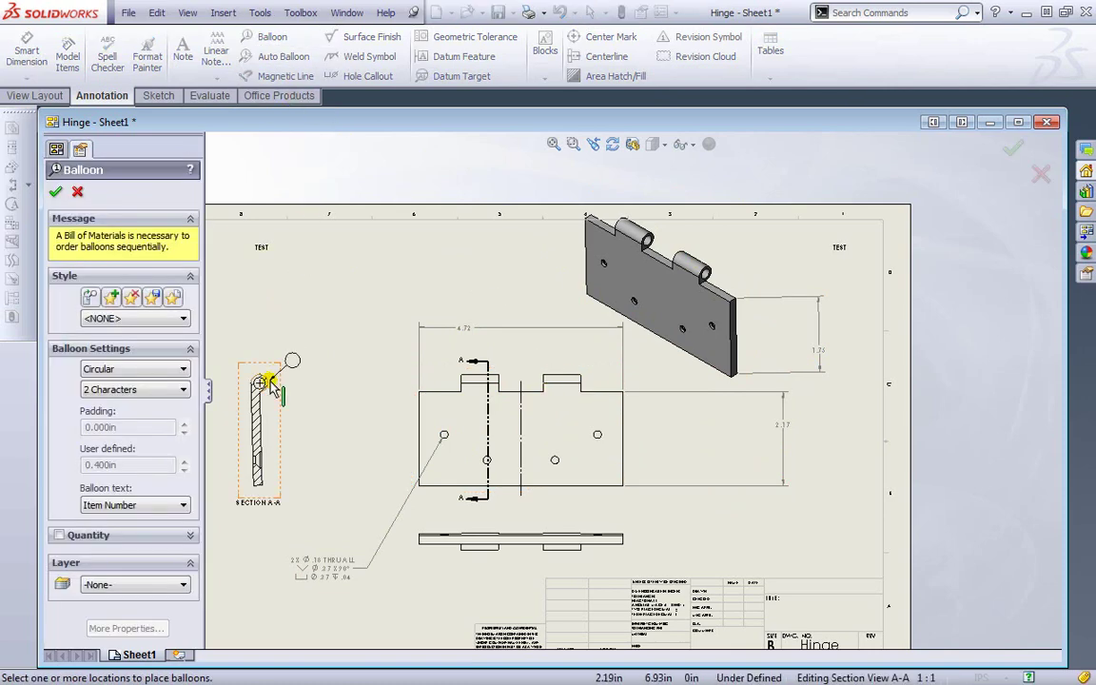
left_click(262, 378)
left_click(410, 272)
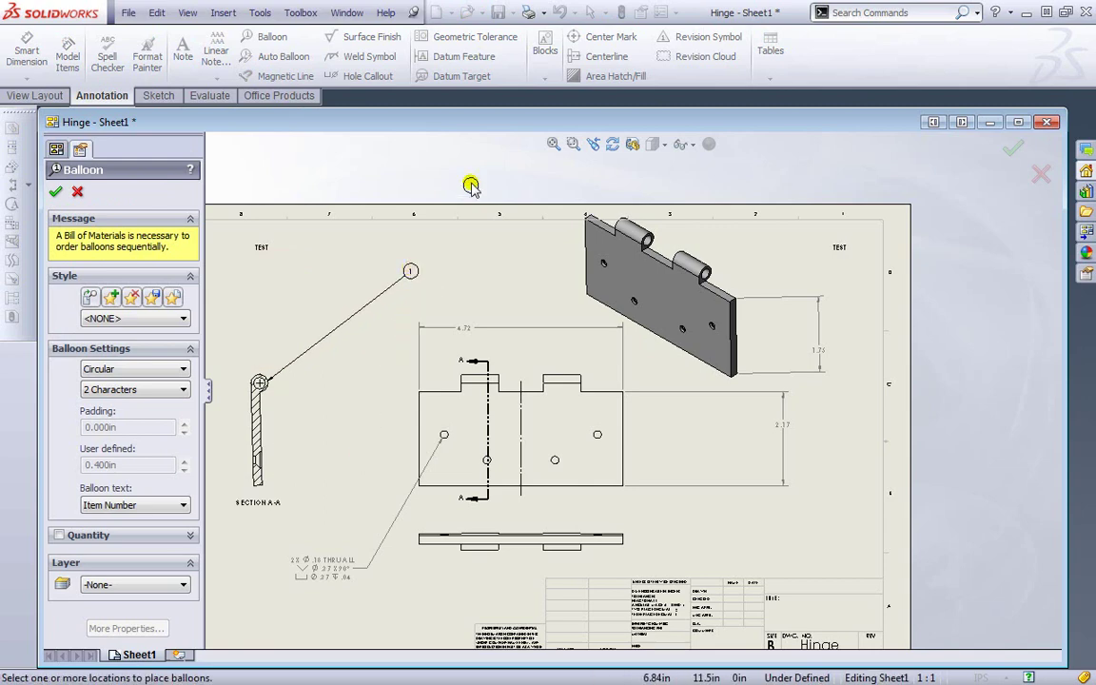
left_click_drag(467, 128, 481, 122)
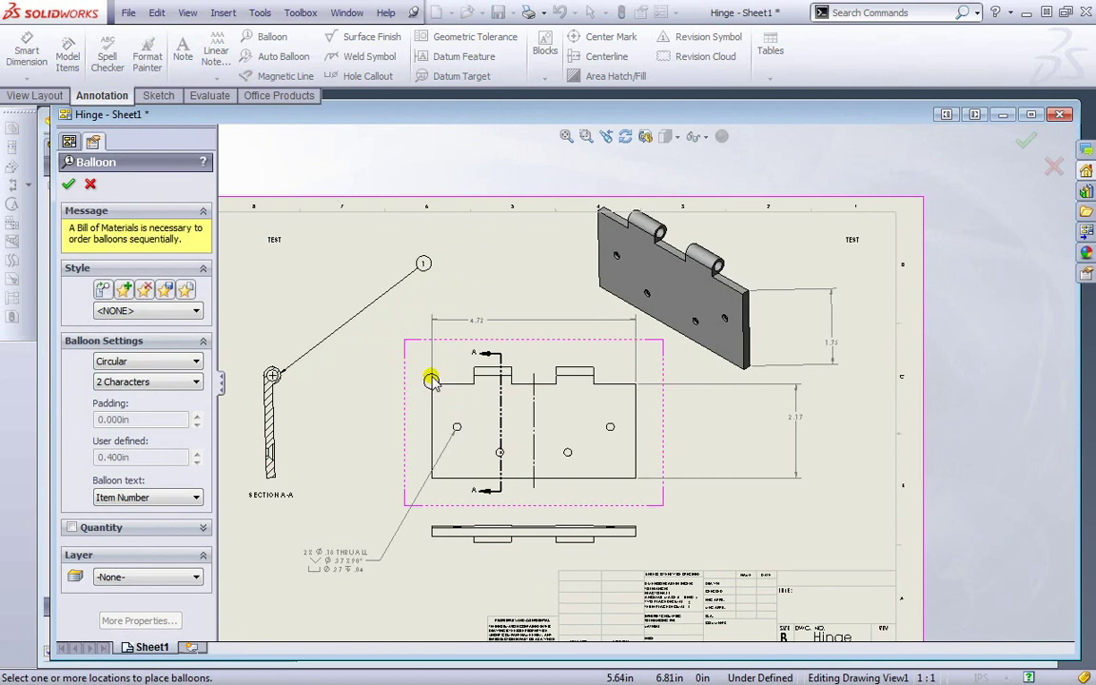
left_click(129, 13)
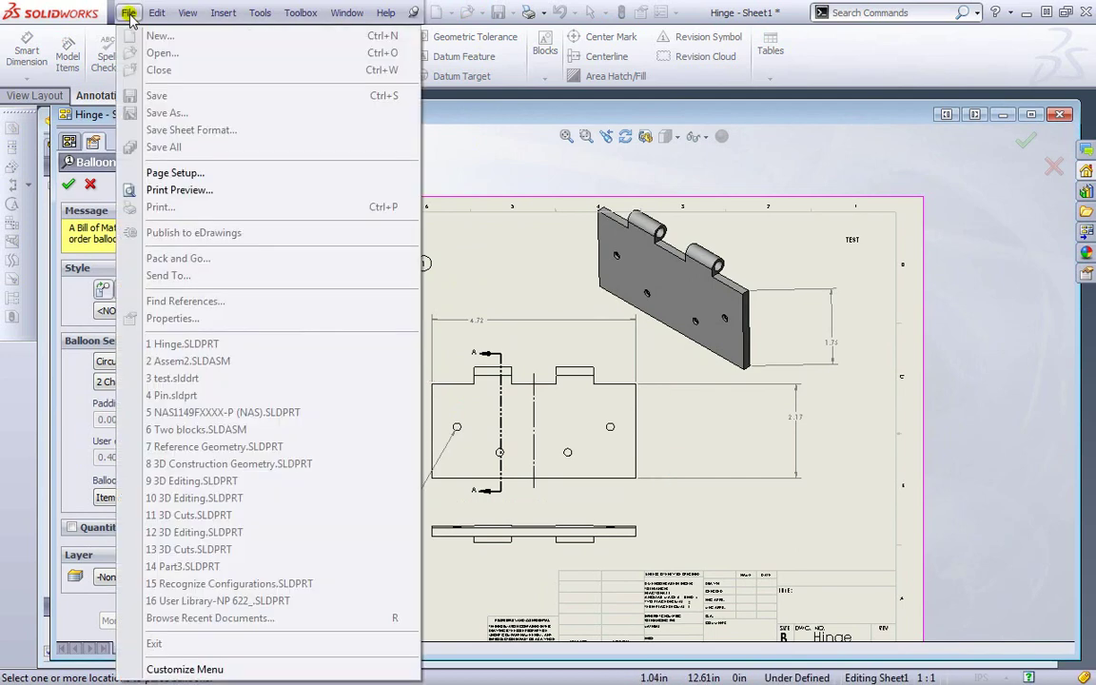
Open Assem2.SLDASM and swing its upper hinge leaf about the pin until nearly closed.
left_click(1026, 140)
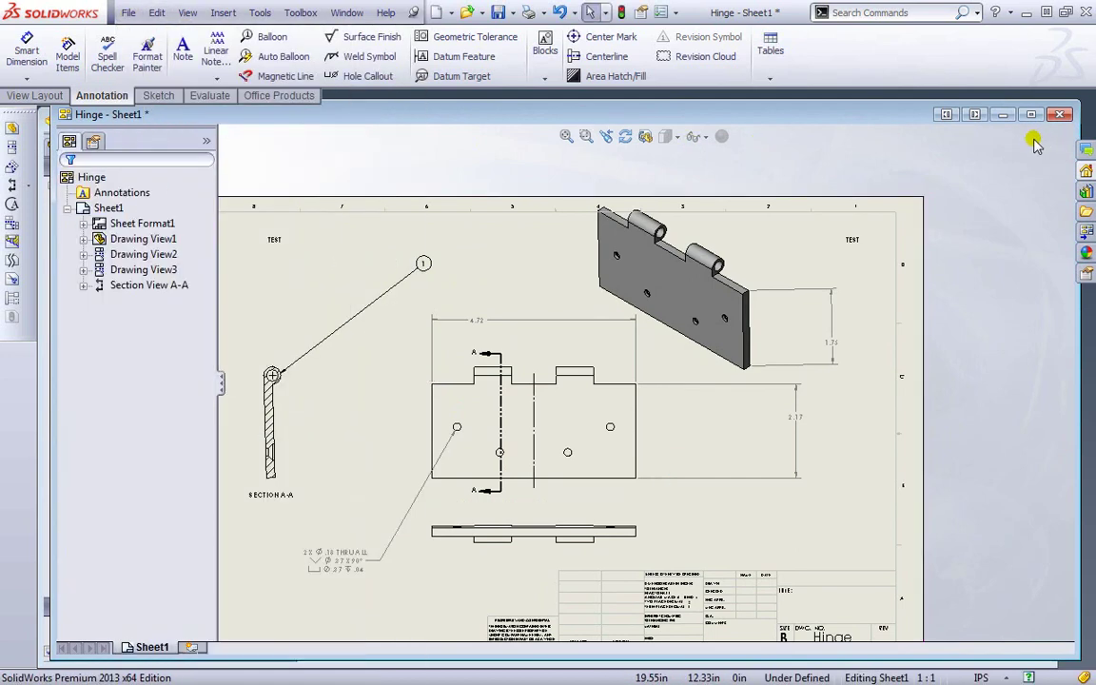
left_click(131, 14)
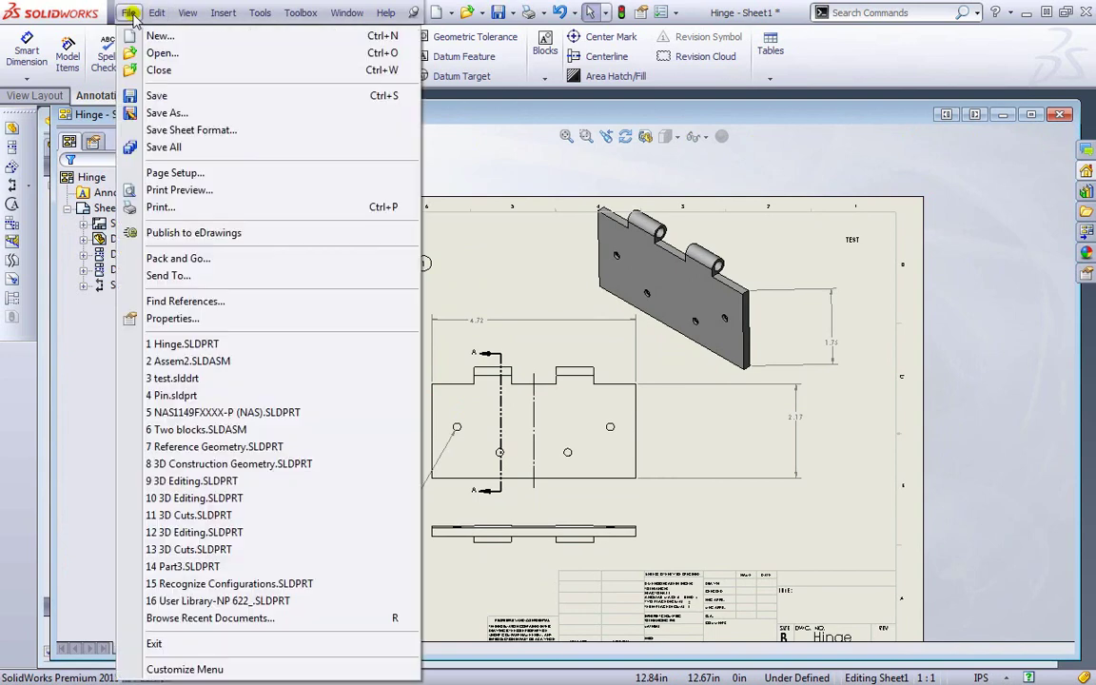
left_click(162, 52)
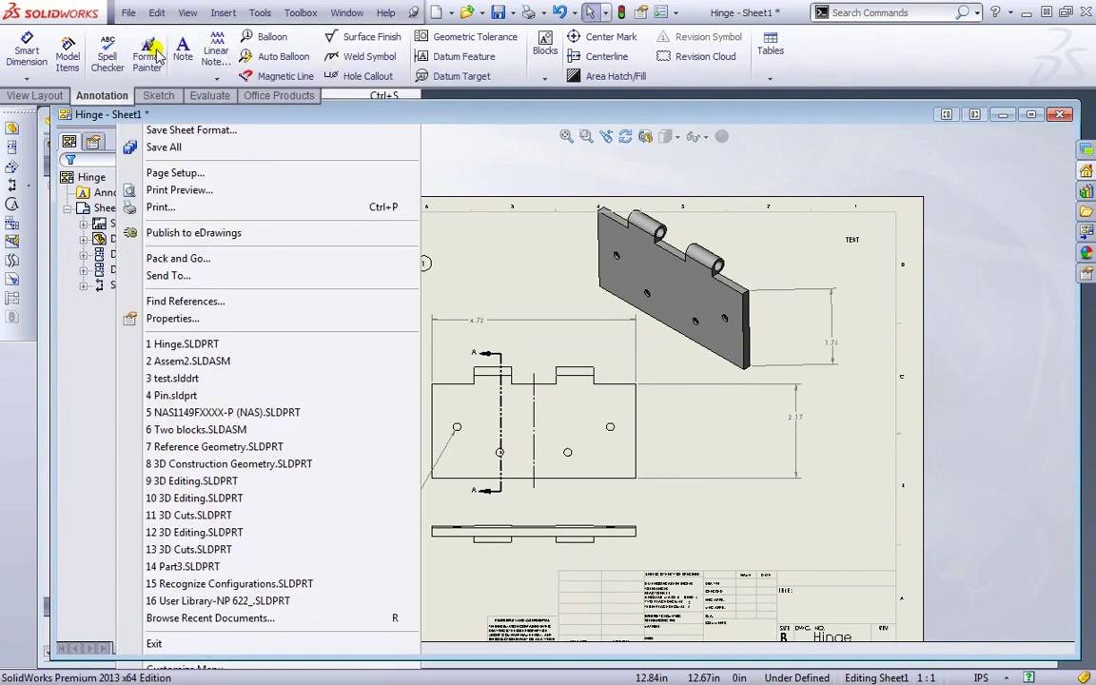
double_click(437, 168)
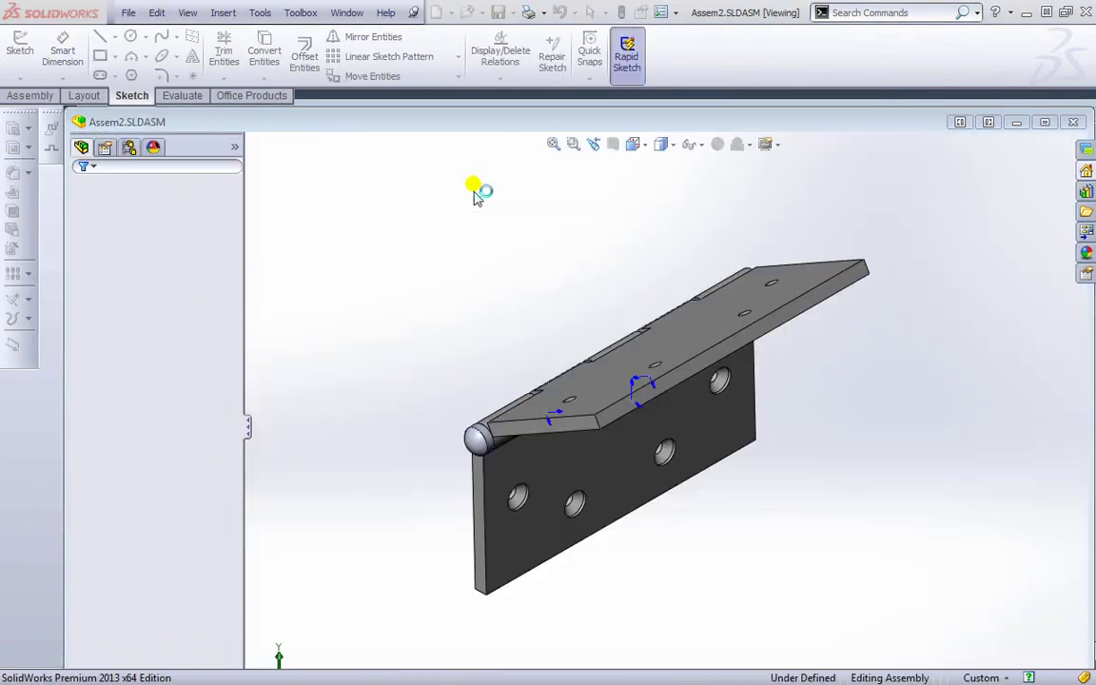
left_click_drag(737, 325, 713, 421)
middle_click_drag(506, 306, 492, 252)
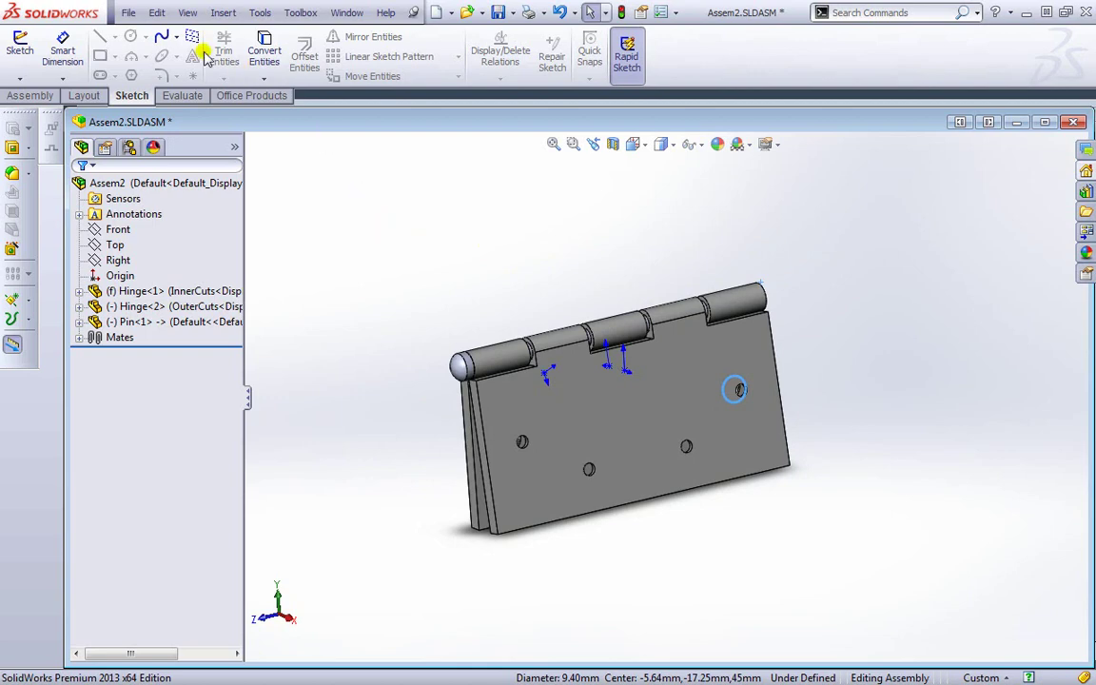
Make a B (ANSI) Landscape drawing of Assem2 with the *Current view placed right of centre.
left_click(129, 13)
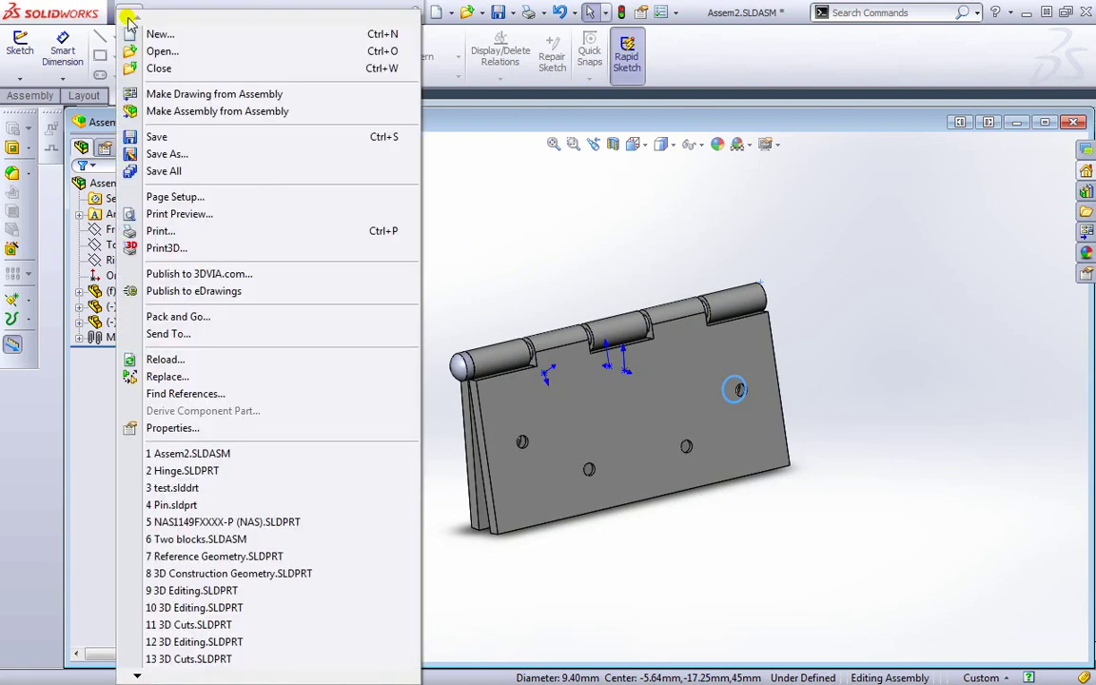
left_click(273, 96)
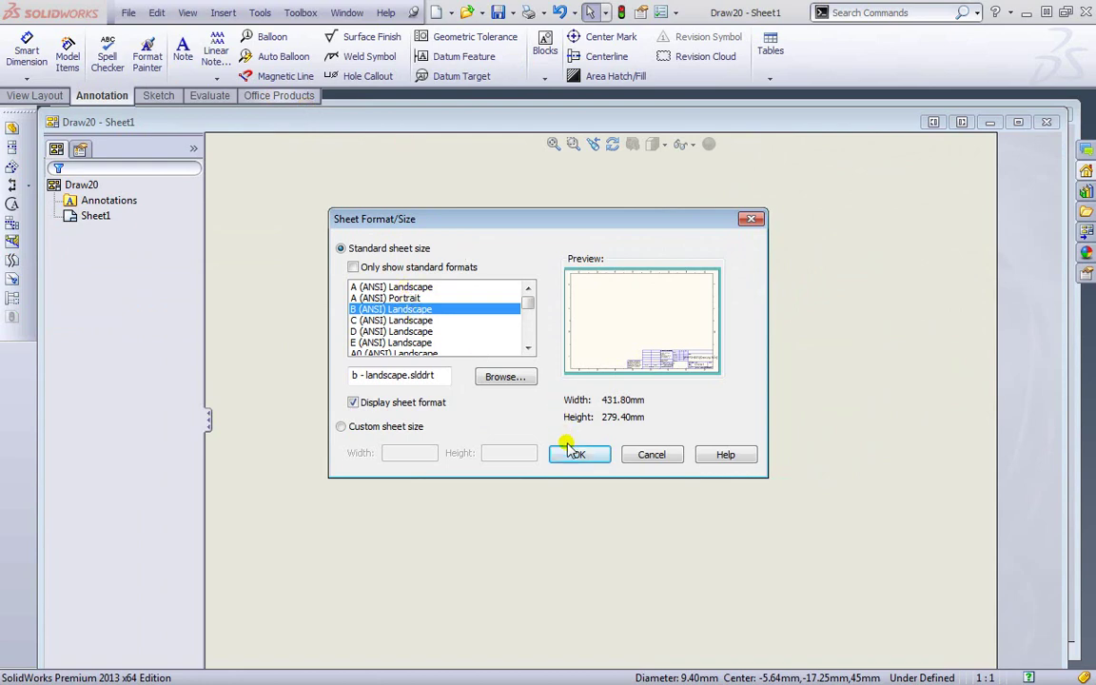
left_click(578, 456)
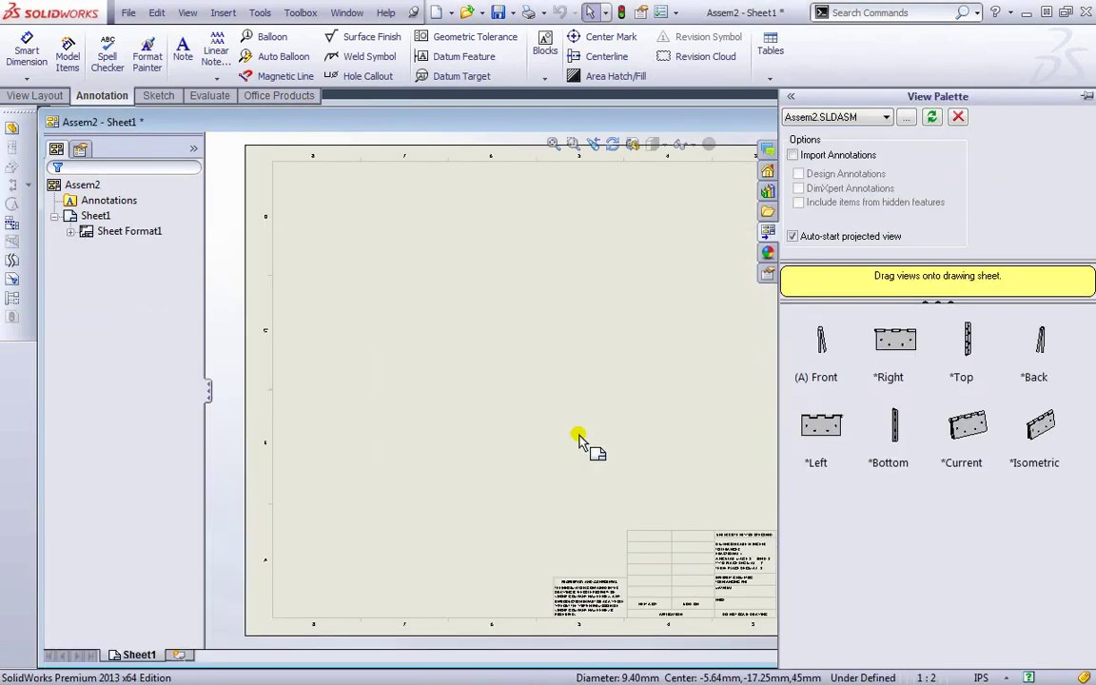
left_click(966, 430)
mouse_move(953, 428)
left_mouse_down()
mouse_move(807, 426)
mouse_move(557, 364)
mouse_move(691, 371)
left_mouse_up()
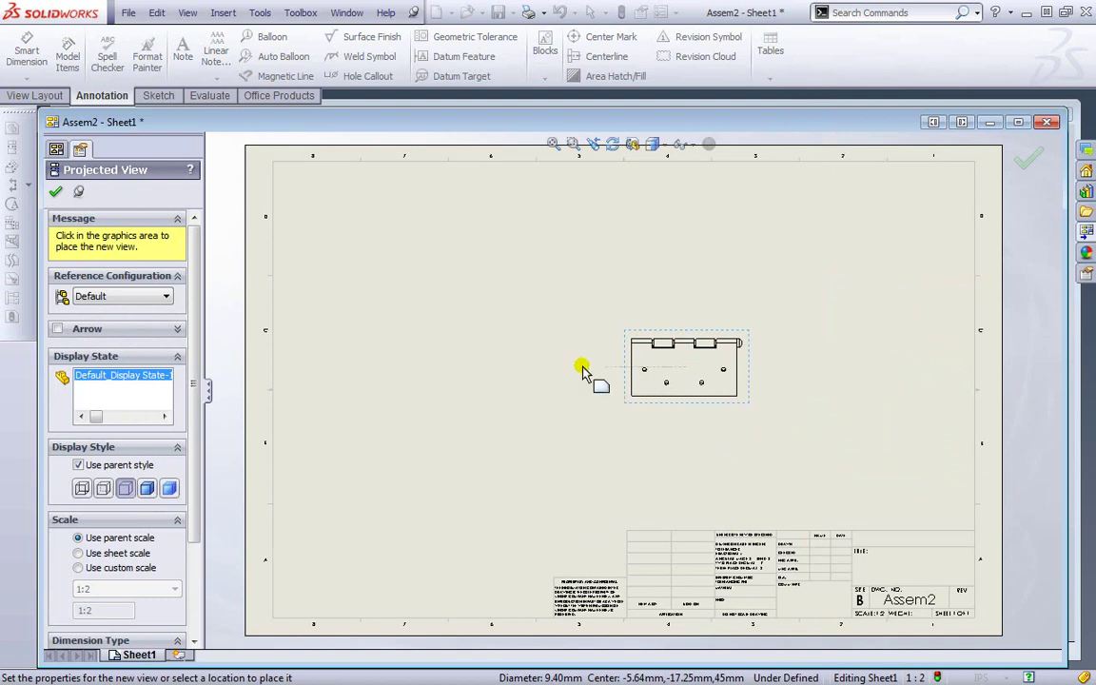
left_click(55, 192)
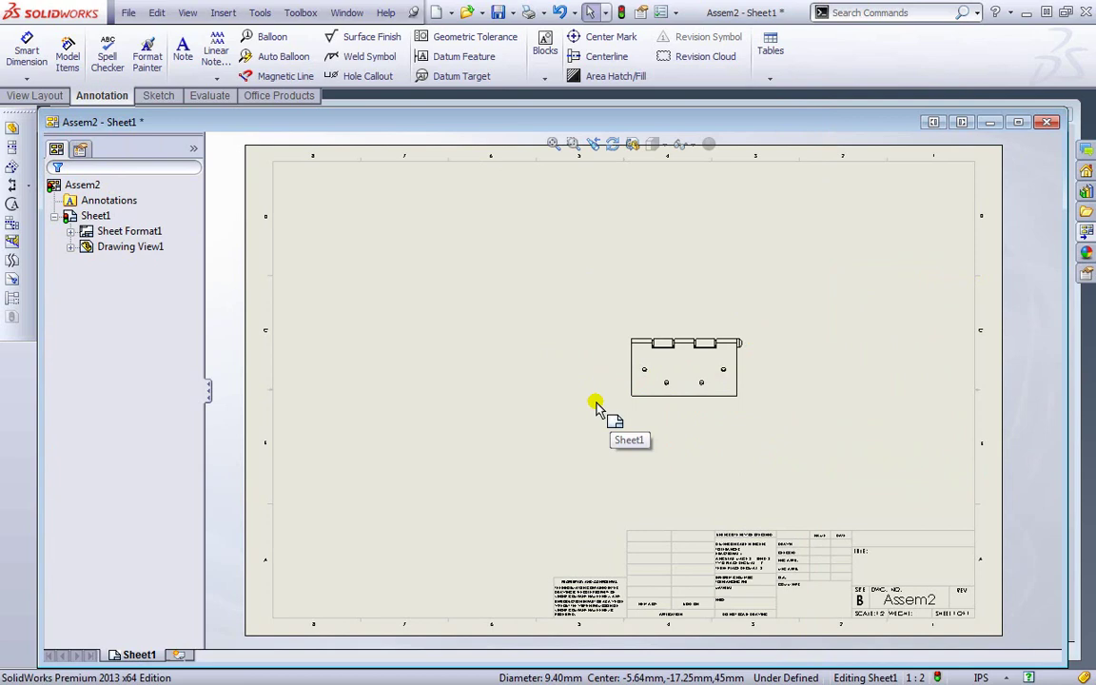
Switch to the Assem2 assembly and start an Exploded View.
left_click(347, 12)
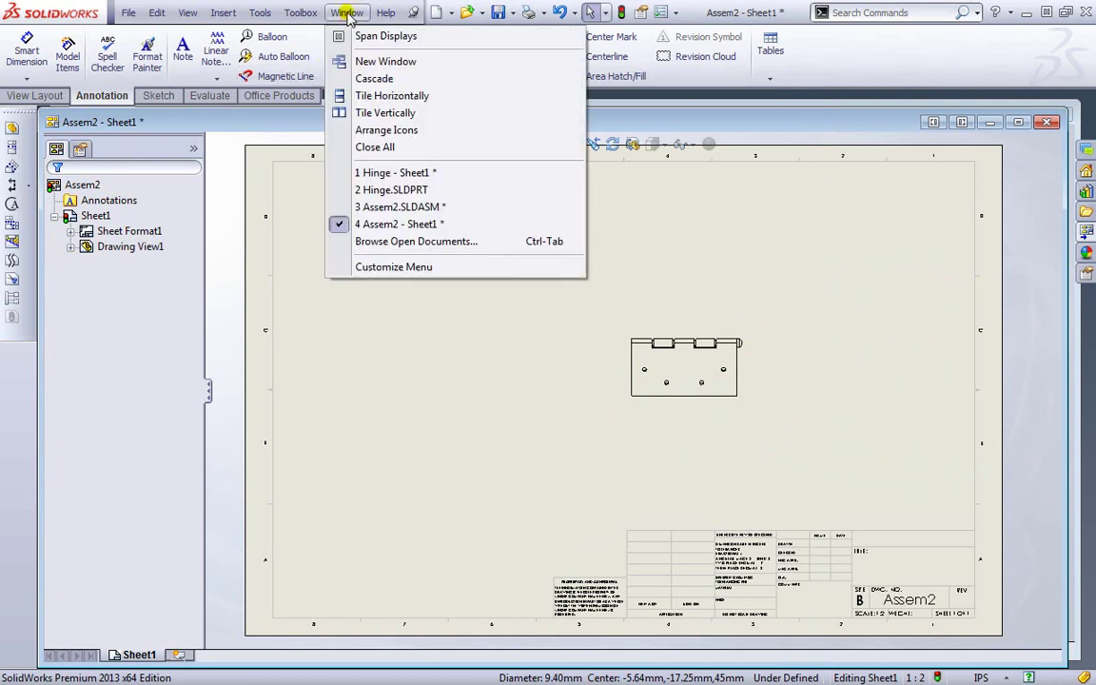
left_click(390, 207)
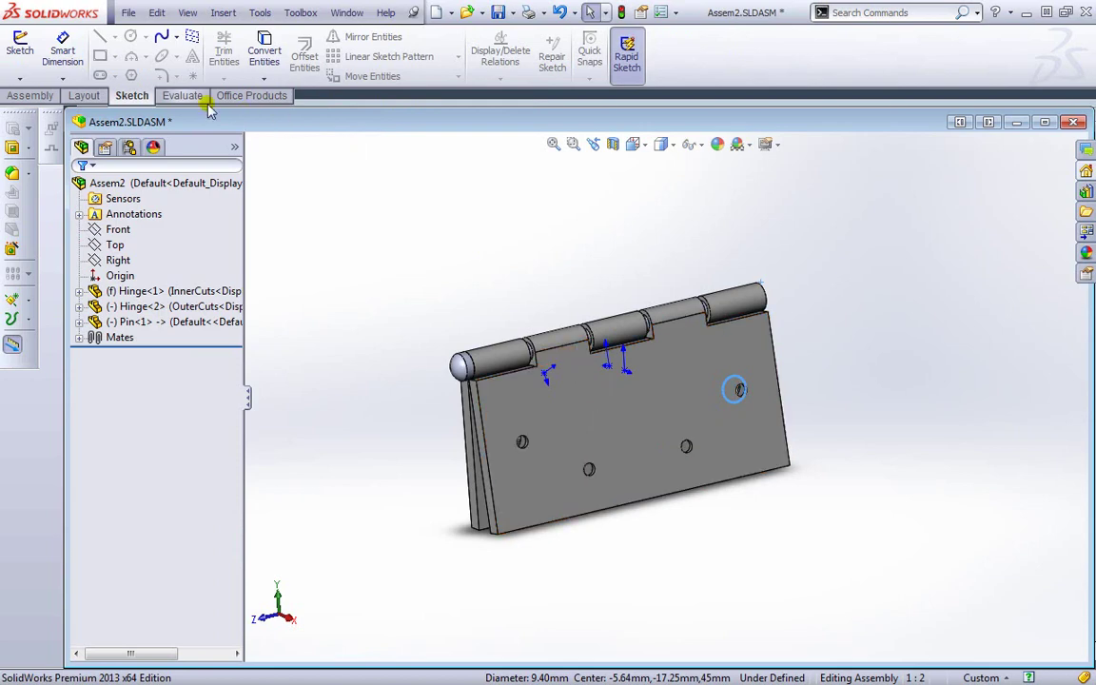
left_click(28, 96)
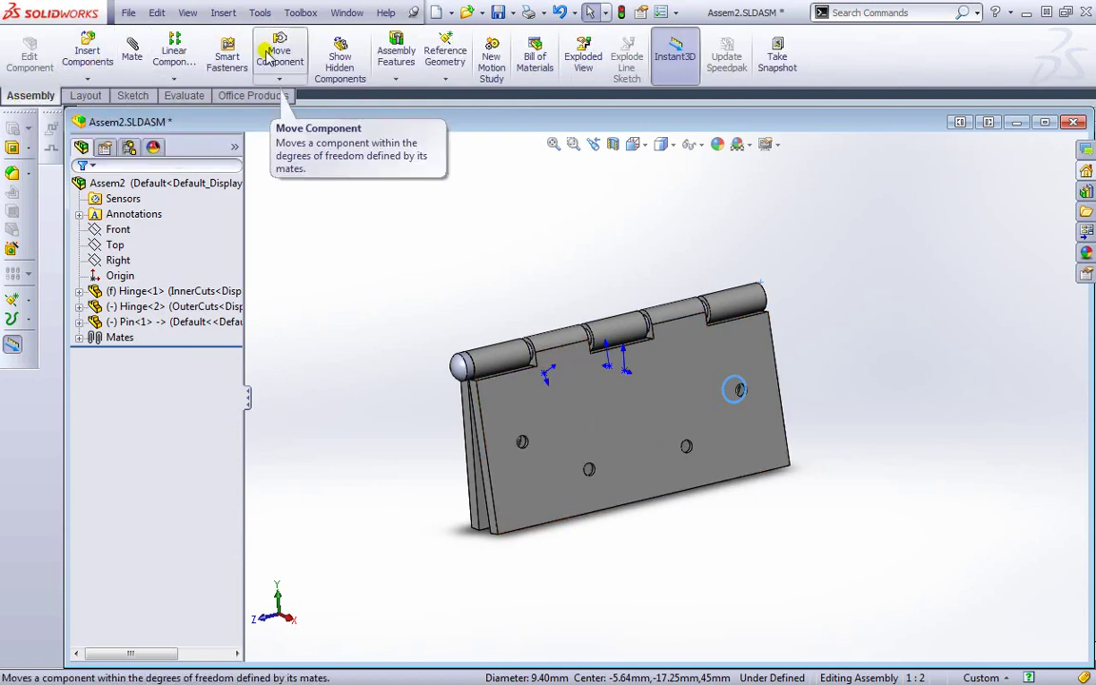
left_click(582, 72)
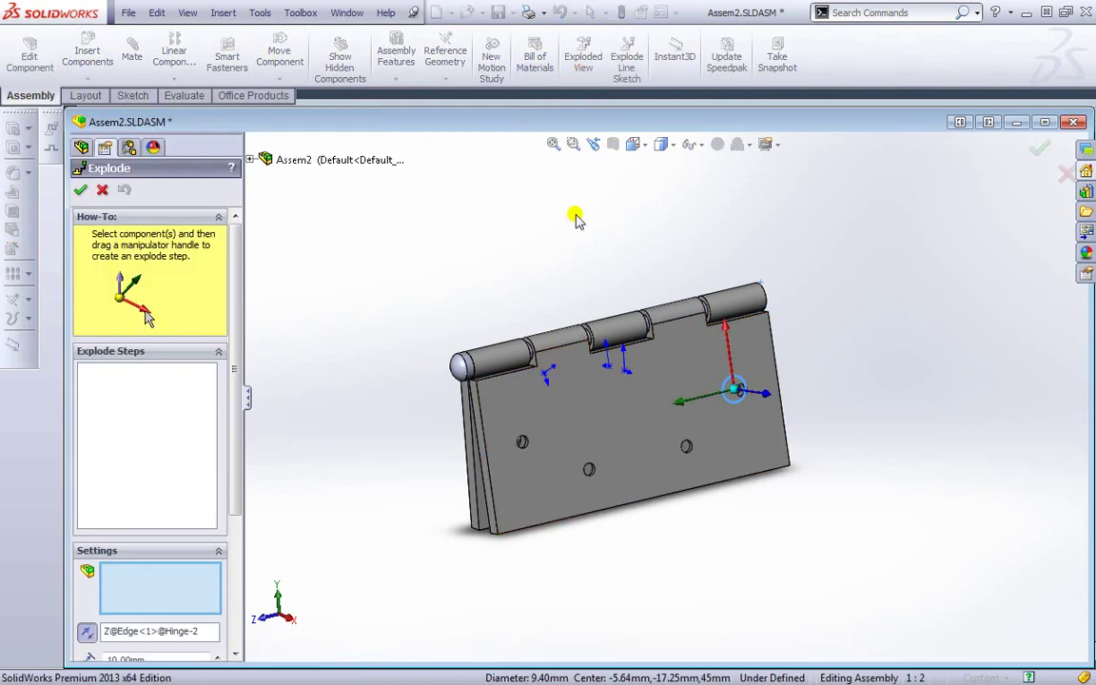
Pull the pin out along its axis and slide Hinge-2 to the right.
middle_click_drag(577, 215, 584, 260)
scroll(583, 271, "up", 3)
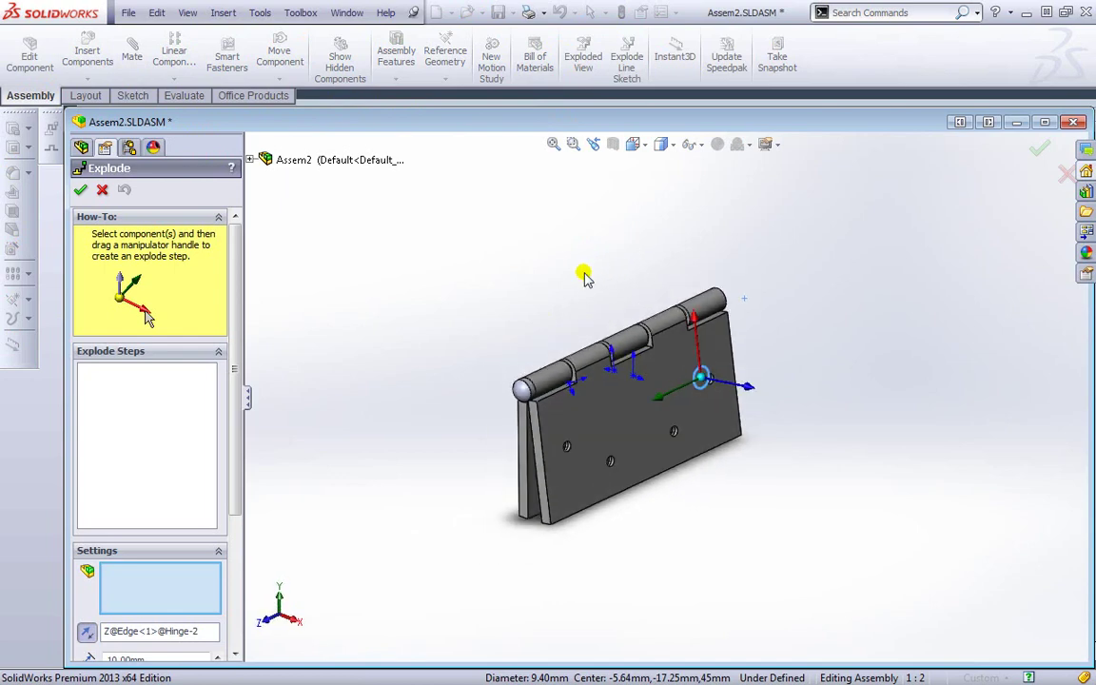
left_click(545, 392)
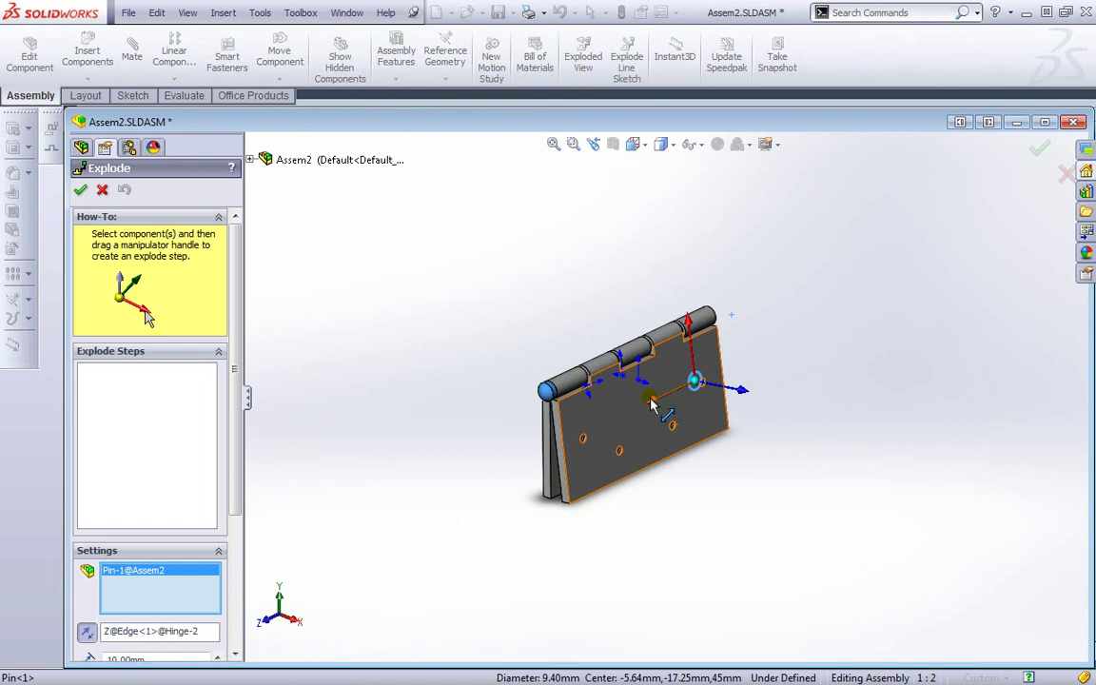
left_click_drag(652, 404, 418, 481)
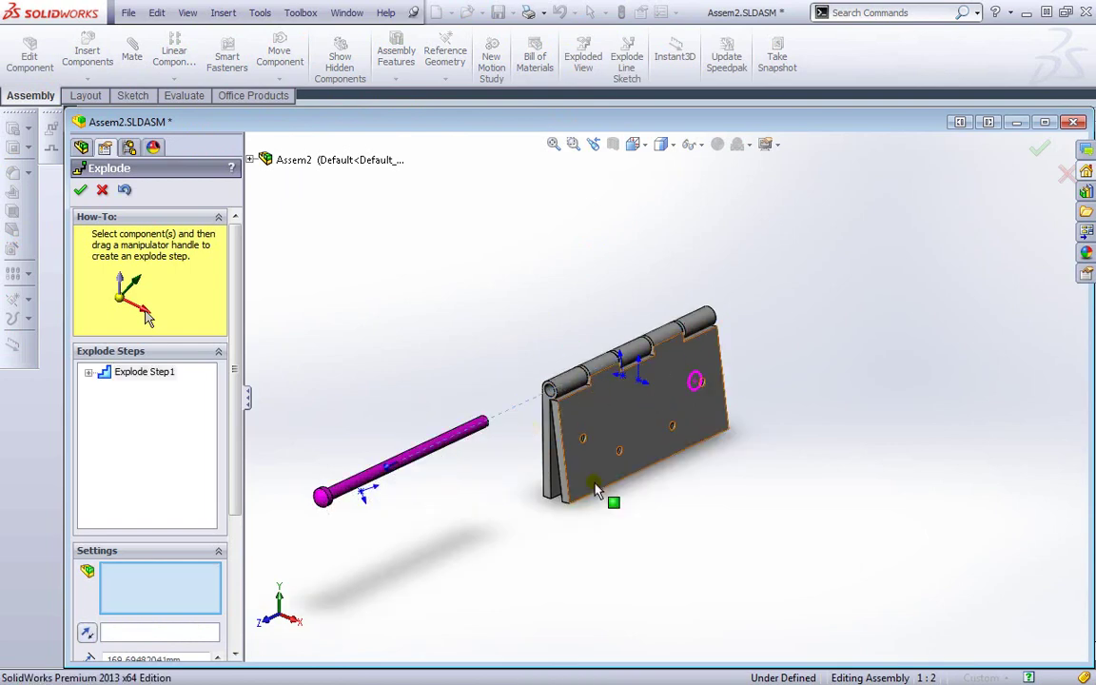
left_click(620, 415)
left_click_drag(639, 423, 749, 471)
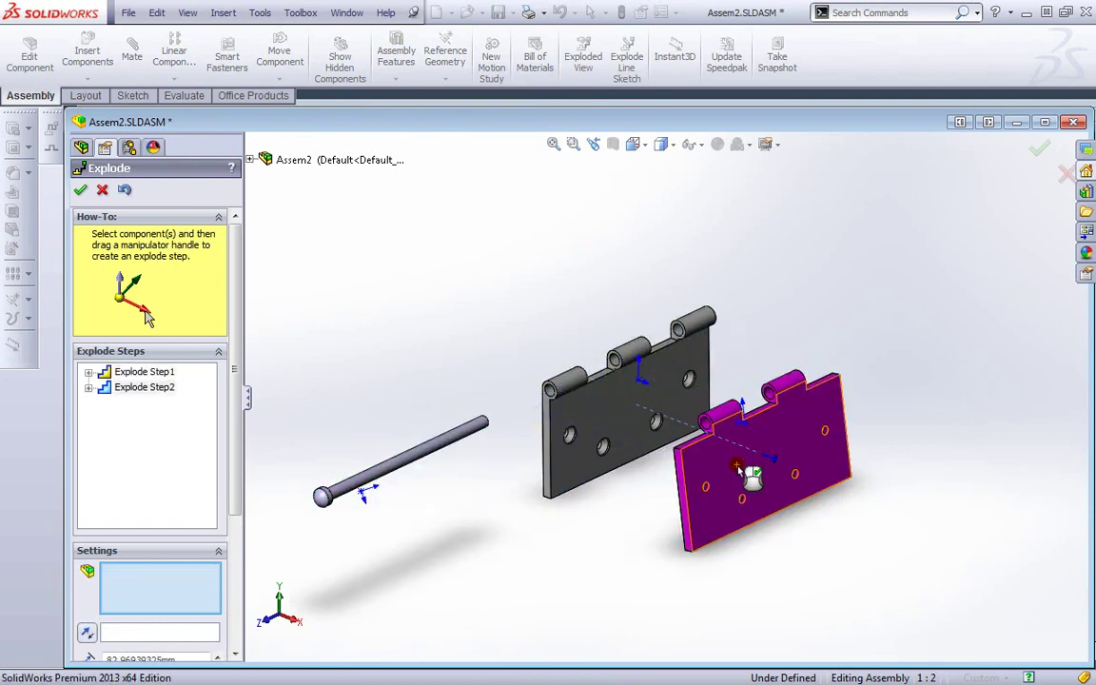
left_click(79, 191)
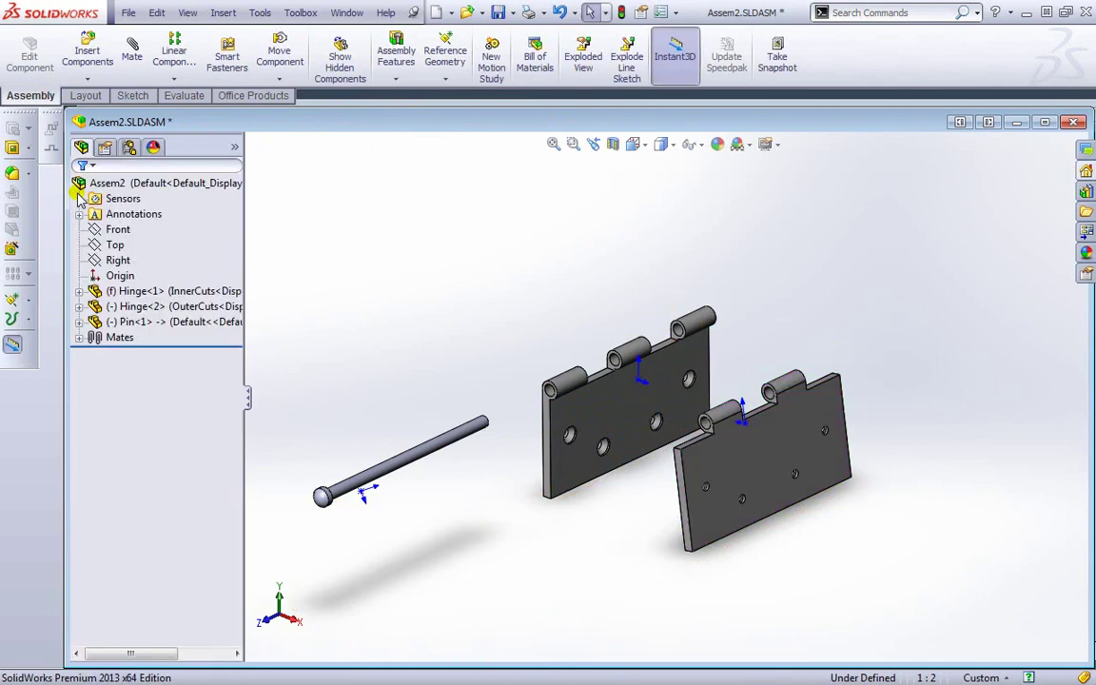
Sketch an explode line from the pin end to the knuckle's cylindrical face.
left_click(620, 74)
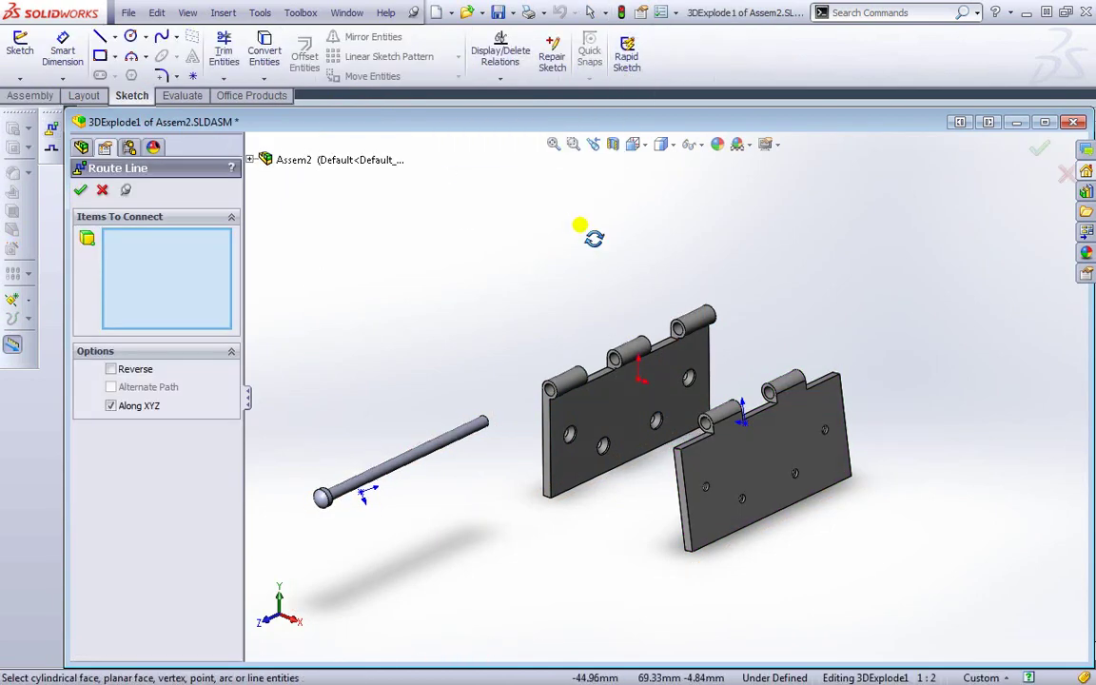
middle_click_drag(580, 225, 633, 435)
scroll(573, 375, "down", 5)
left_click(590, 390)
left_click(425, 459)
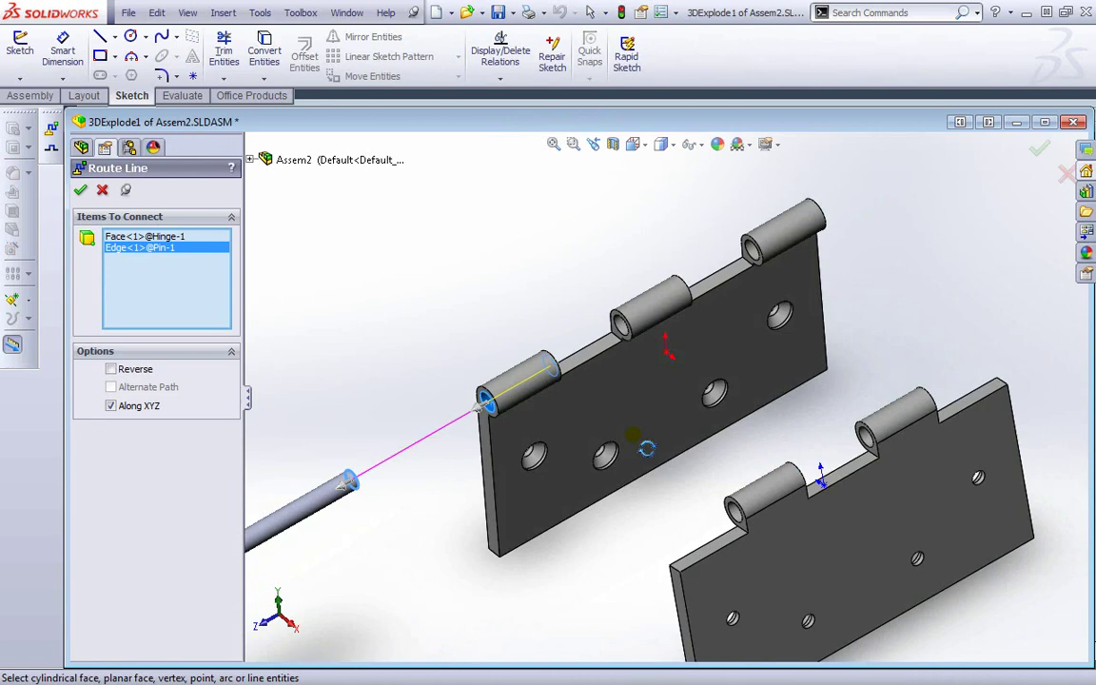
key("Return")
Add an explode line connecting knuckle faces on the two hinge plates.
scroll(594, 423, "up", 3)
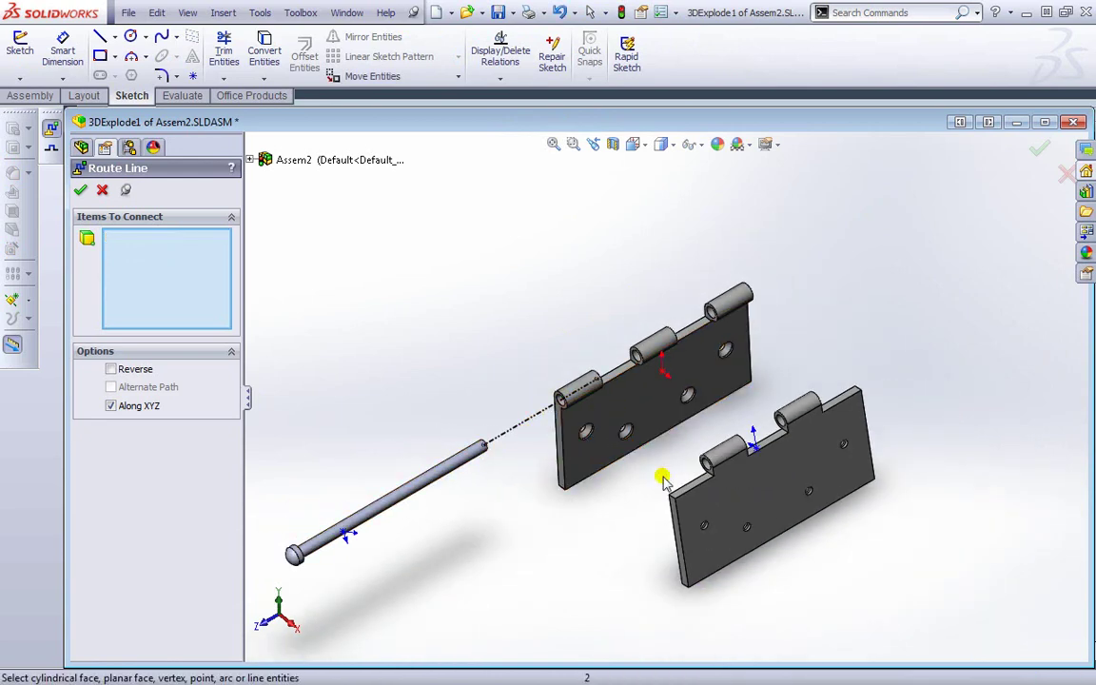
middle_click_drag(666, 440, 691, 456)
middle_click_drag(723, 413, 660, 445)
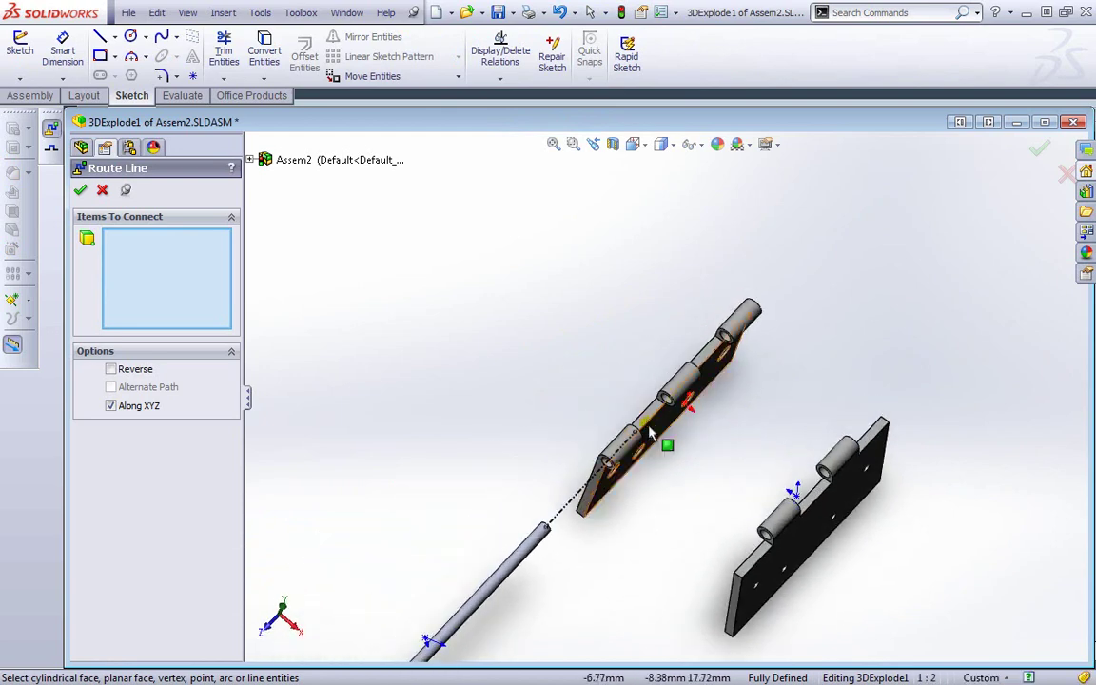
left_click(646, 414)
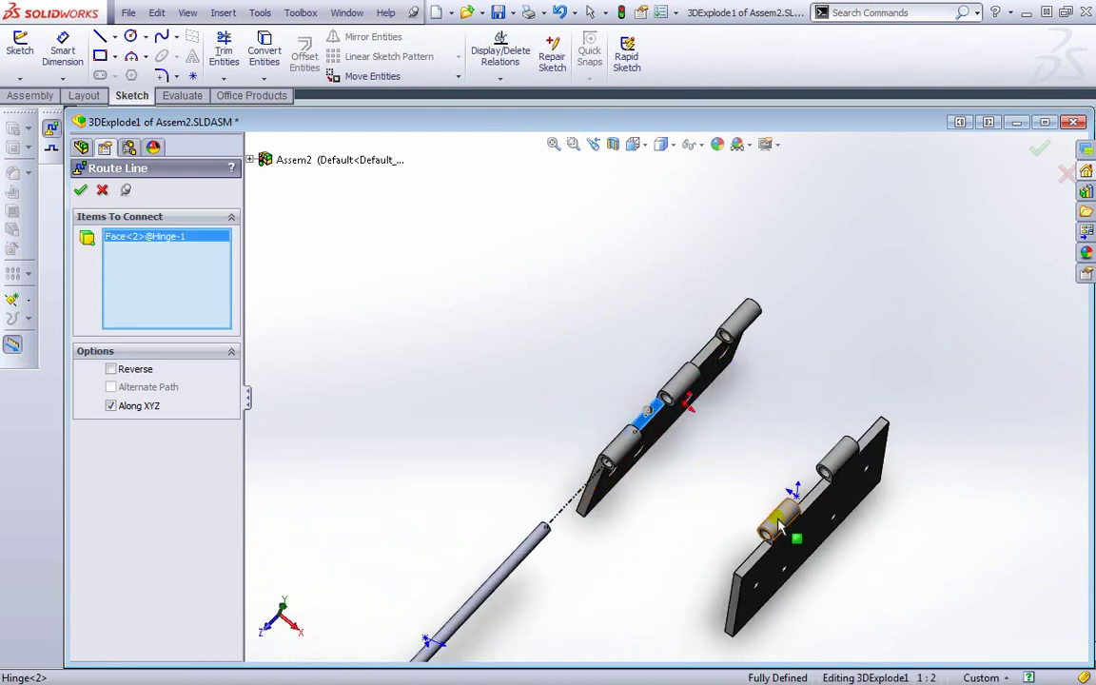
left_click(786, 525)
key("Return")
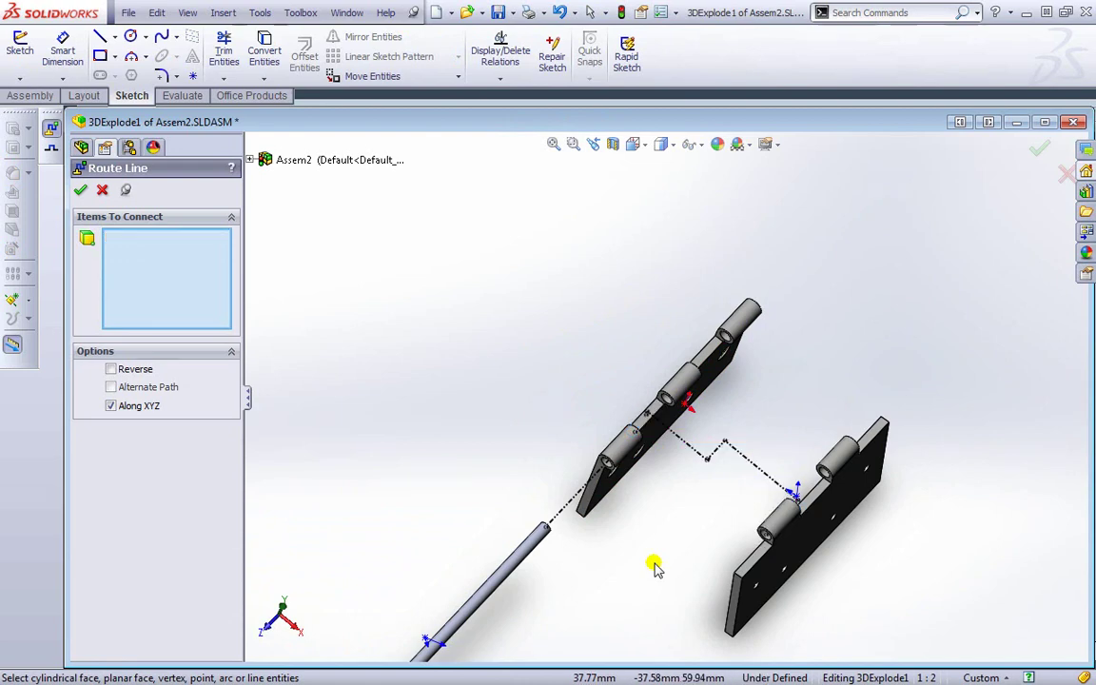
middle_click_drag(709, 492, 678, 447)
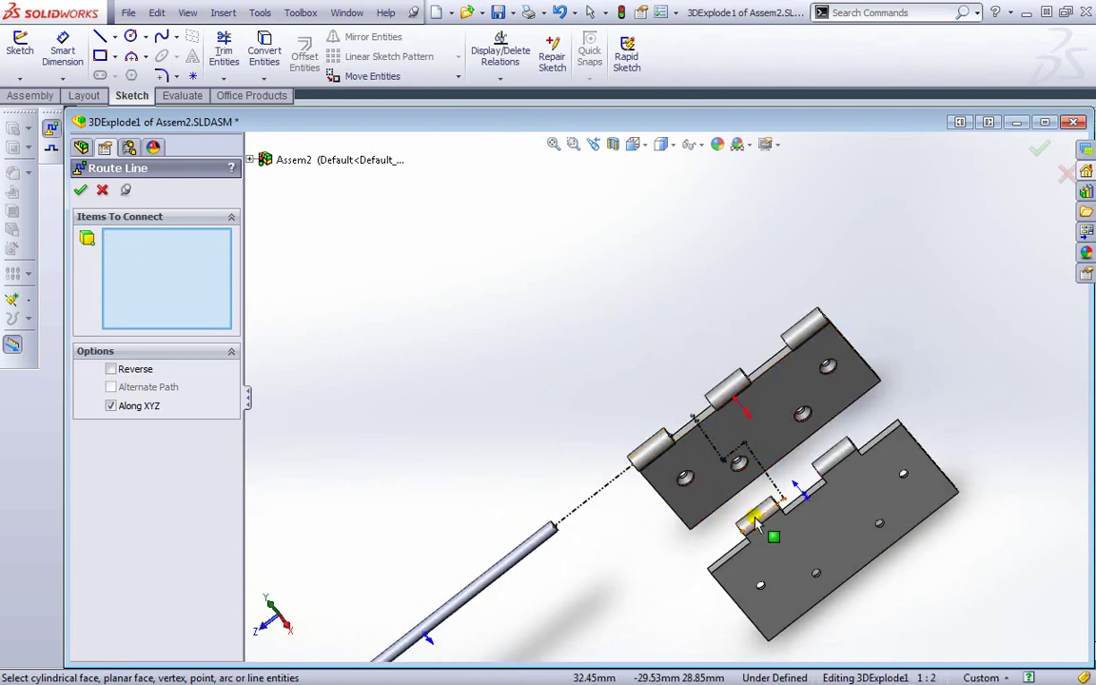
middle_click_drag(645, 578, 709, 513)
scroll(715, 507, "down", 2)
scroll(713, 502, "up", 2)
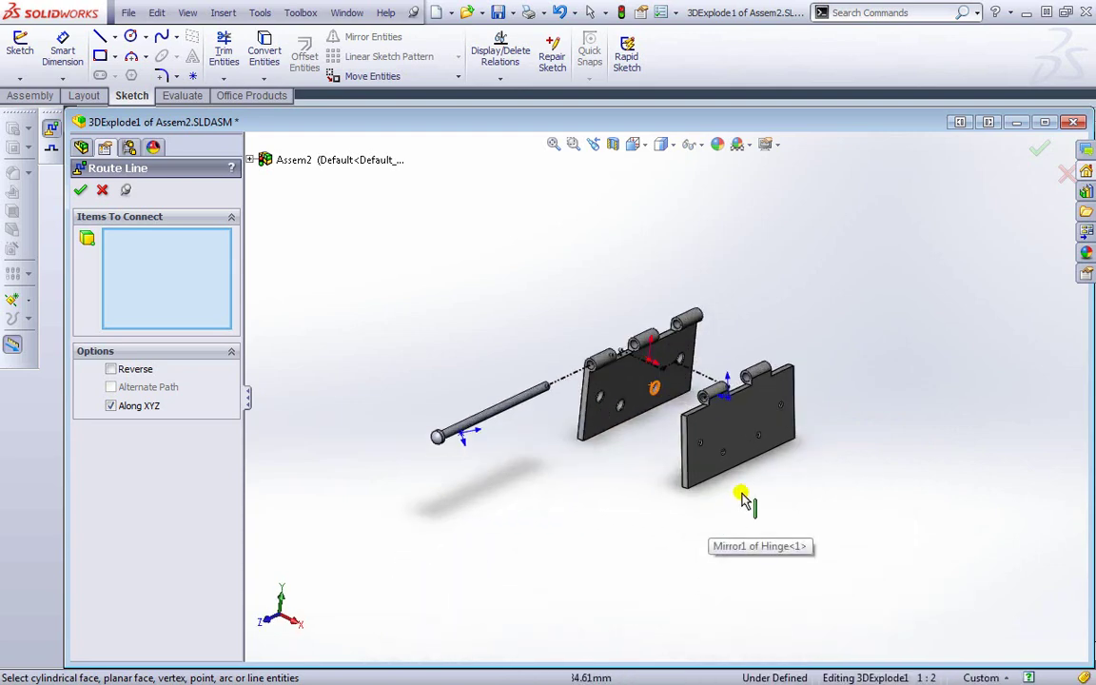
mouse_move(767, 338)
middle_mouse_down()
mouse_move(807, 406)
mouse_move(748, 338)
mouse_move(773, 358)
middle_mouse_up()
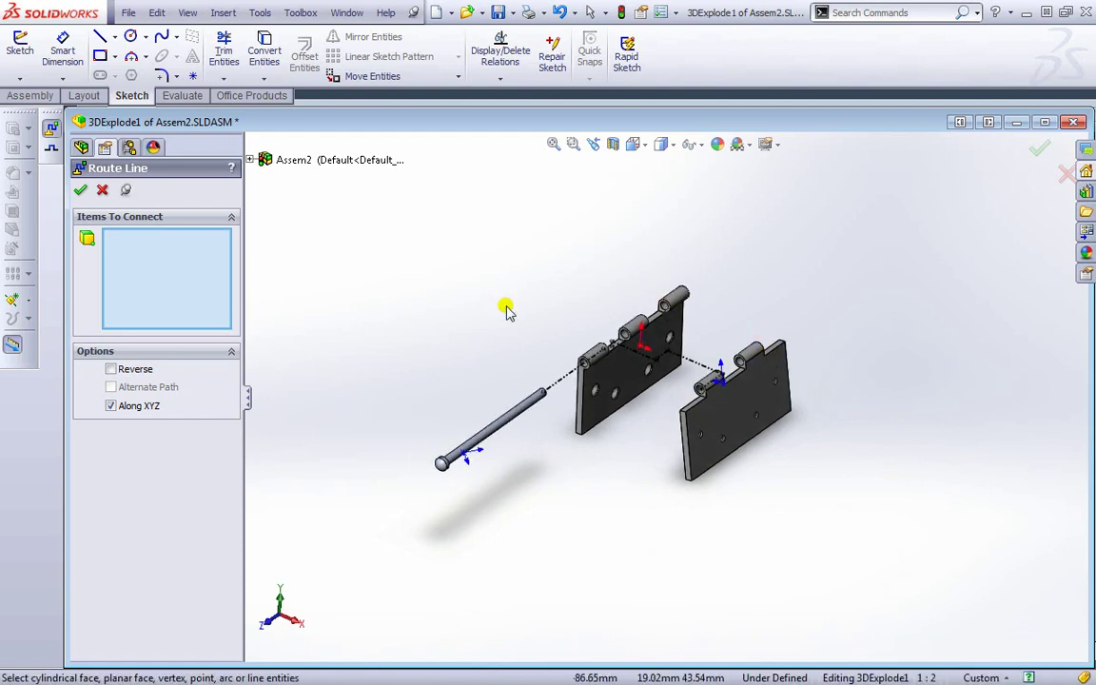
On Assem2 - Sheet1, add a projected view of the front view shown in exploded state.
left_click(346, 12)
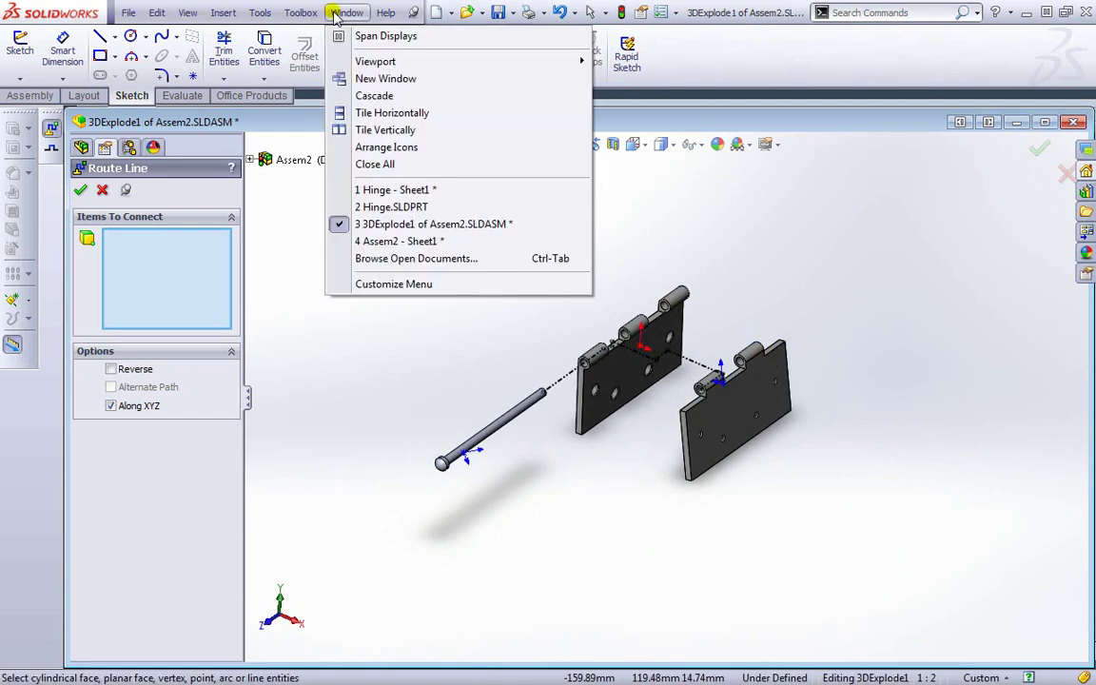
left_click(393, 240)
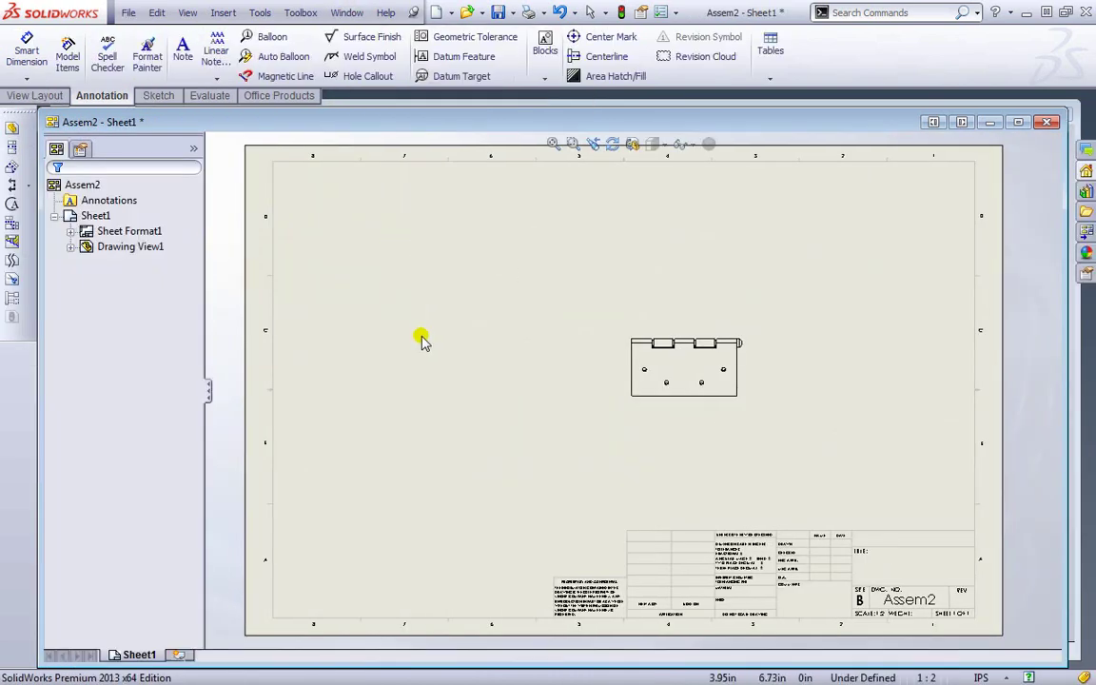
left_click(50, 96)
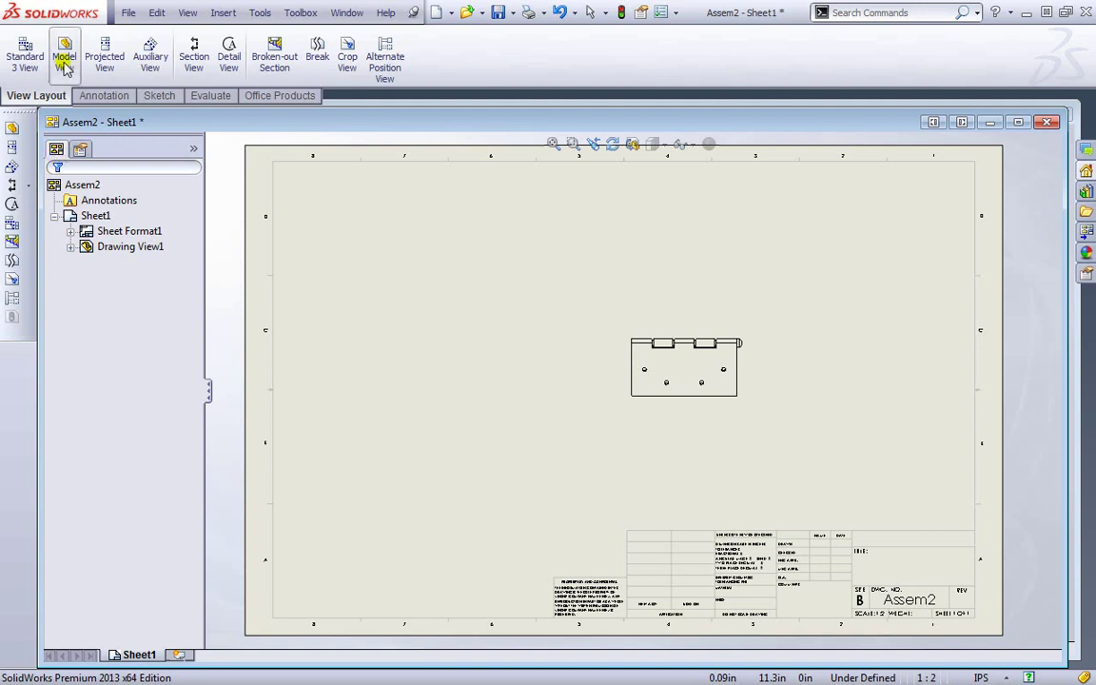
left_click(105, 59)
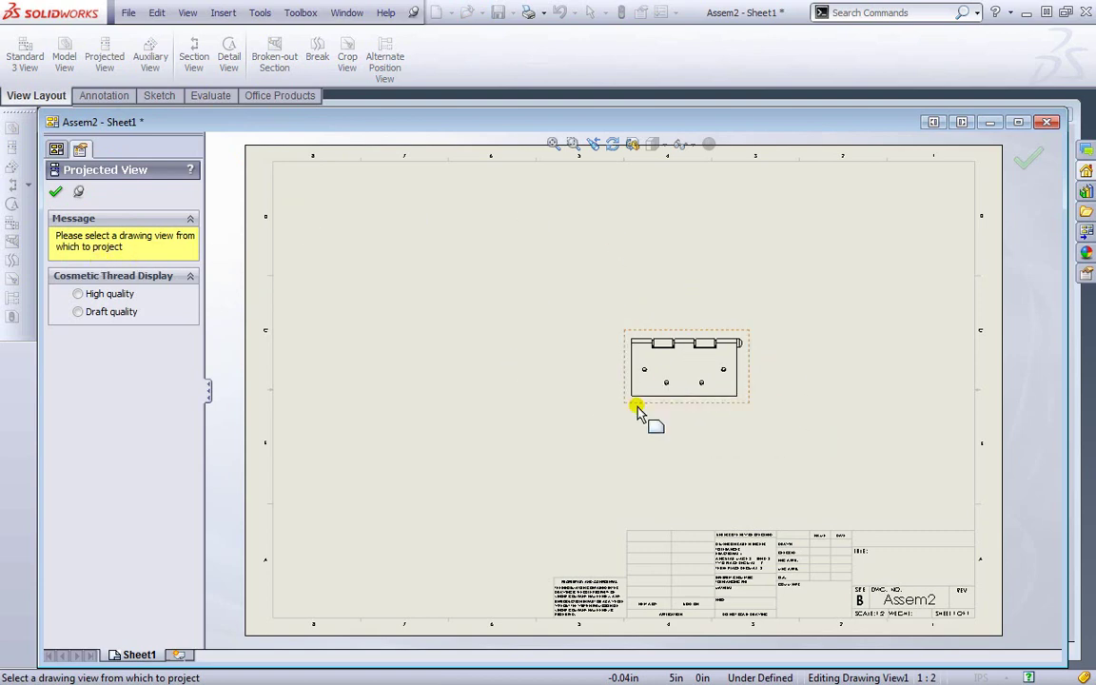
left_click(624, 373)
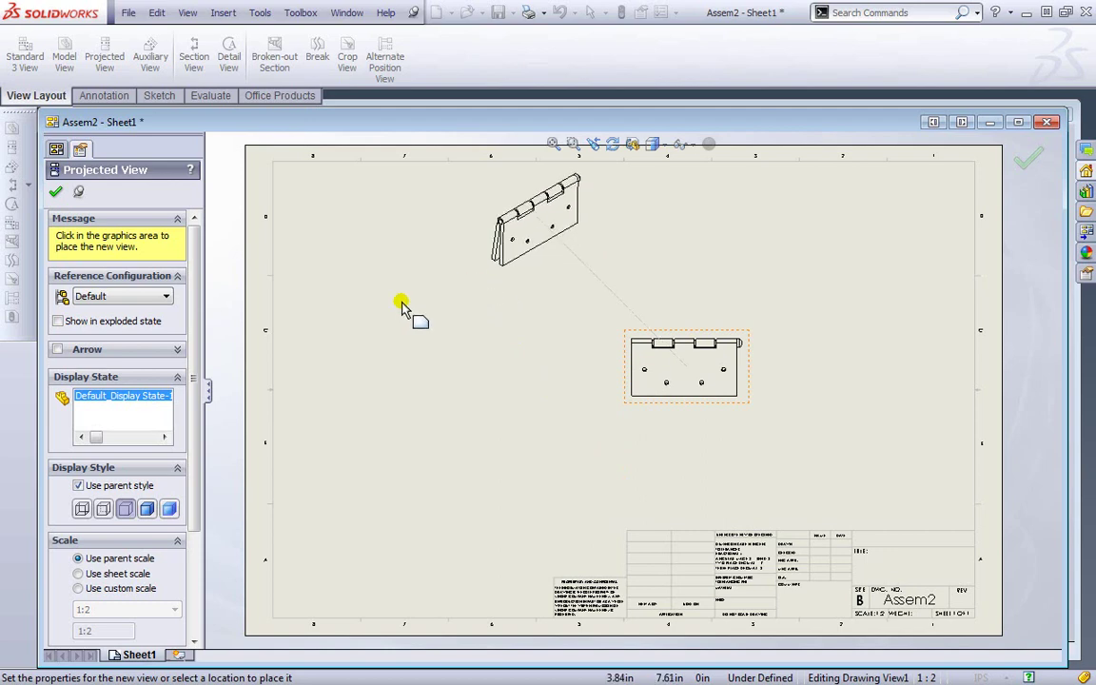
mouse_move(195, 285)
left_mouse_down()
mouse_move(194, 406)
mouse_move(210, 271)
left_mouse_up()
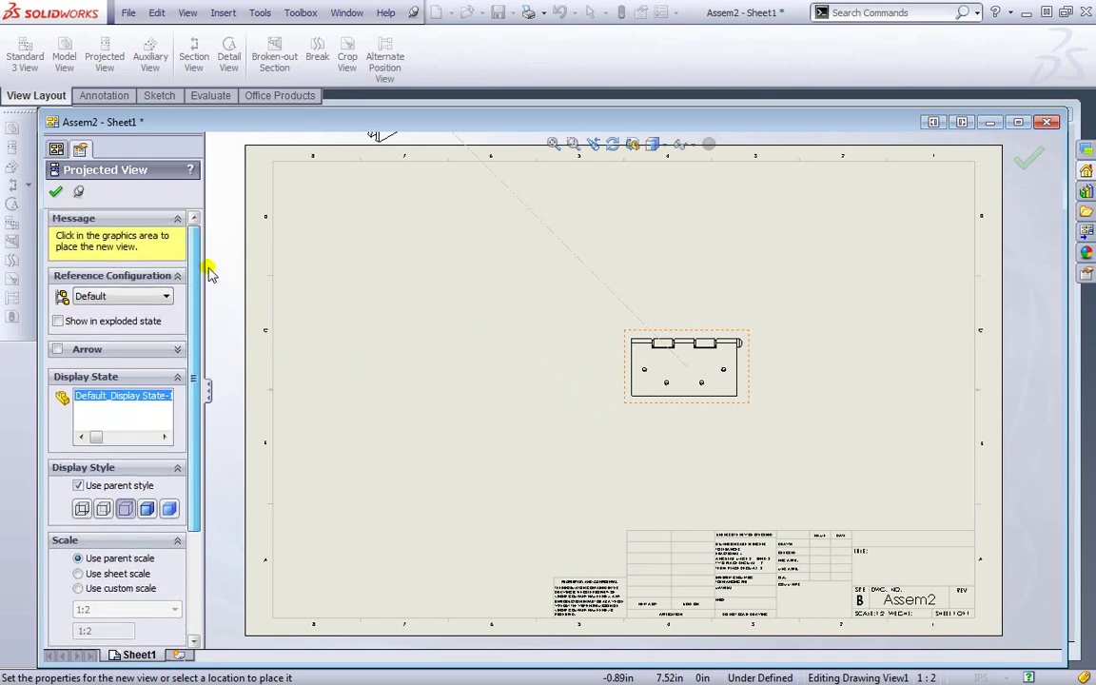
left_click(58, 322)
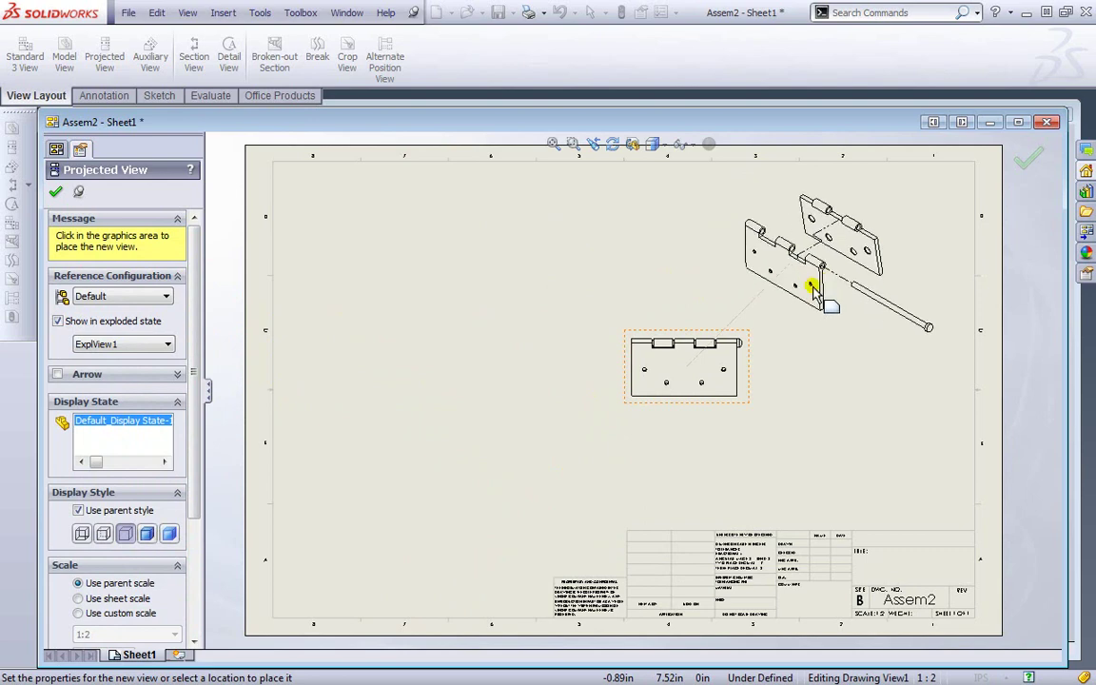
left_click(55, 192)
Move the front view to the sheet's left and the exploded view to the centre.
mouse_move(626, 371)
left_mouse_down()
mouse_move(440, 376)
mouse_move(374, 405)
left_mouse_up()
left_click(761, 235)
mouse_move(732, 267)
left_mouse_down()
mouse_move(584, 343)
mouse_move(555, 317)
left_mouse_up()
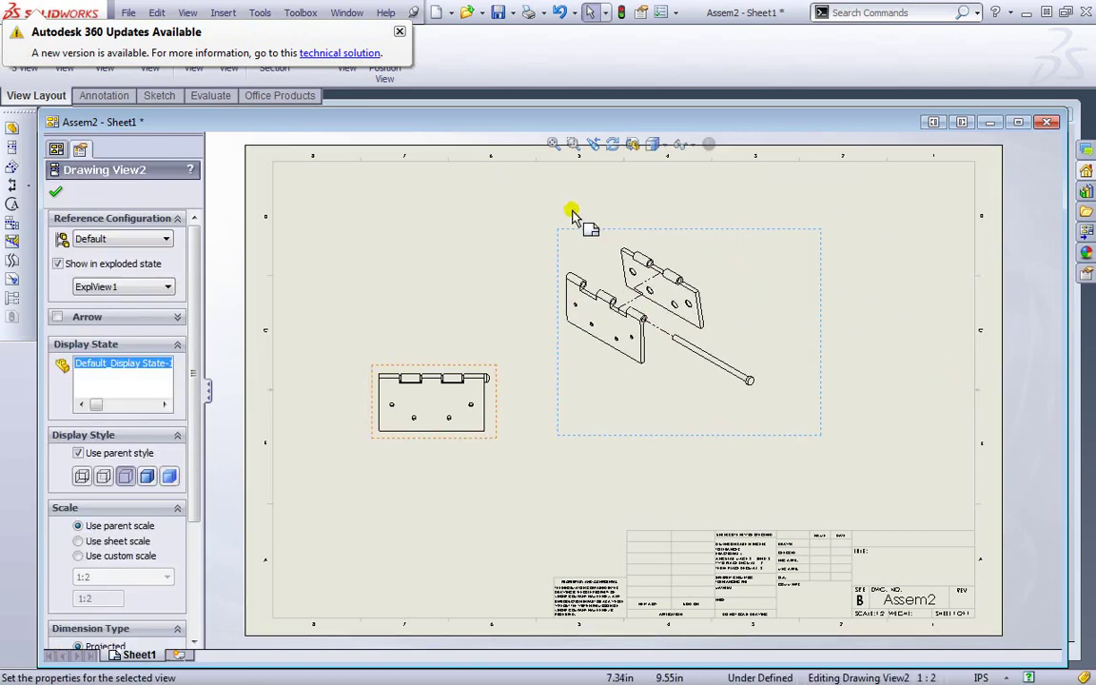
Start a balloon on Assem2 - Sheet1, attaching its leader to a hinge plate in the exploded view.
left_click(473, 314)
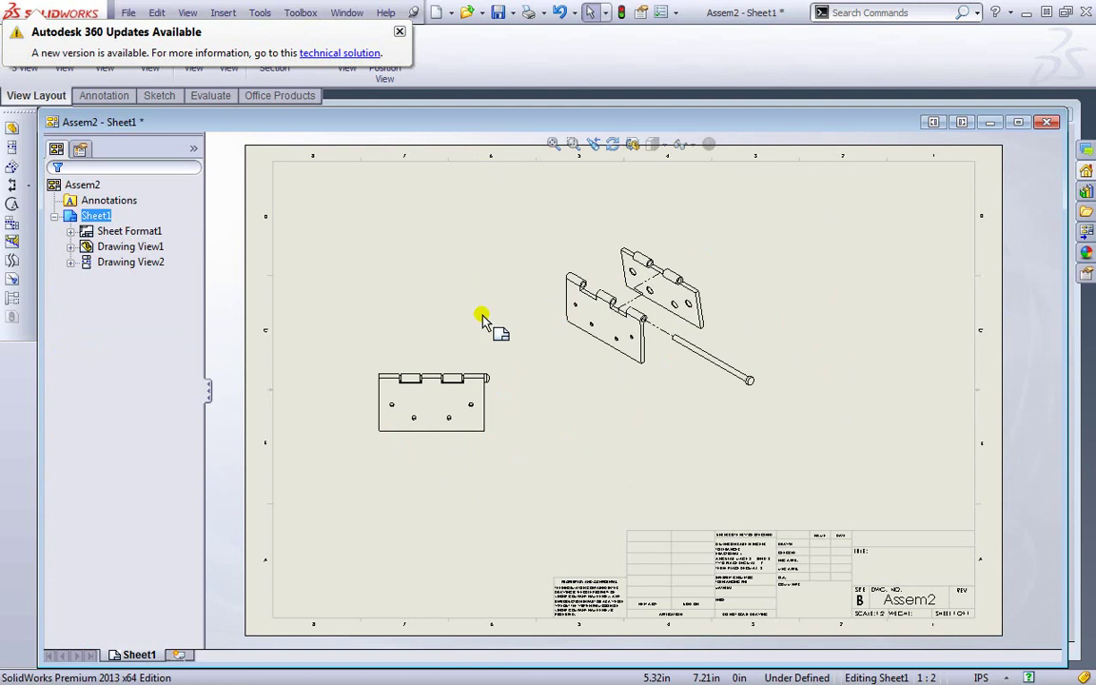
left_click(116, 99)
left_click(399, 32)
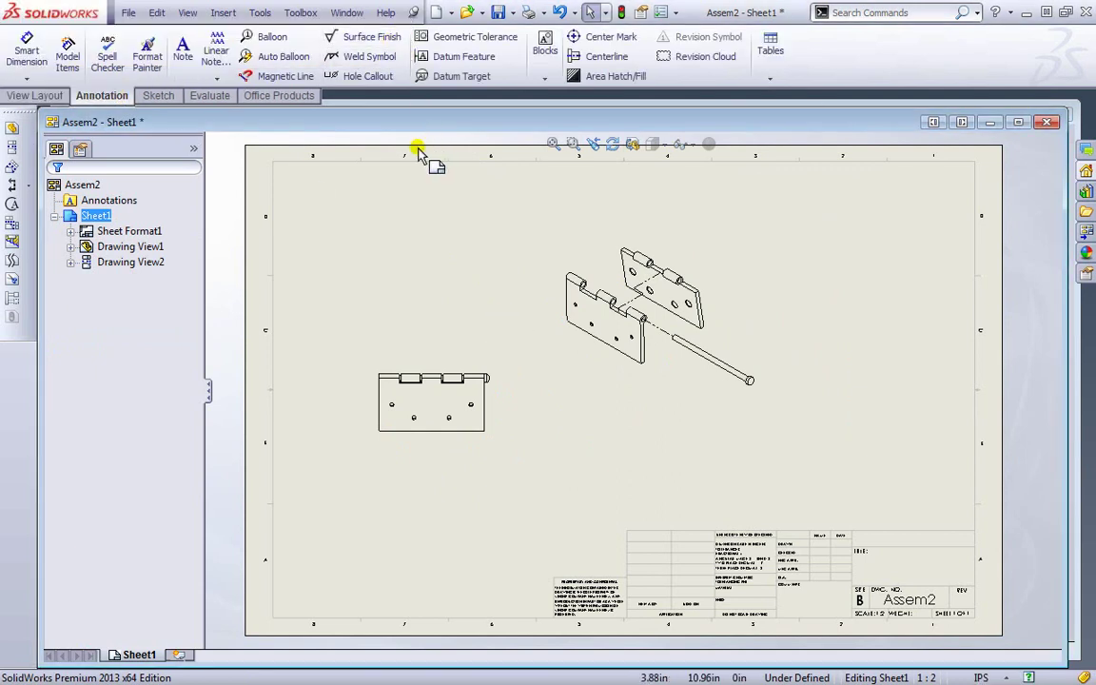
left_click(246, 37)
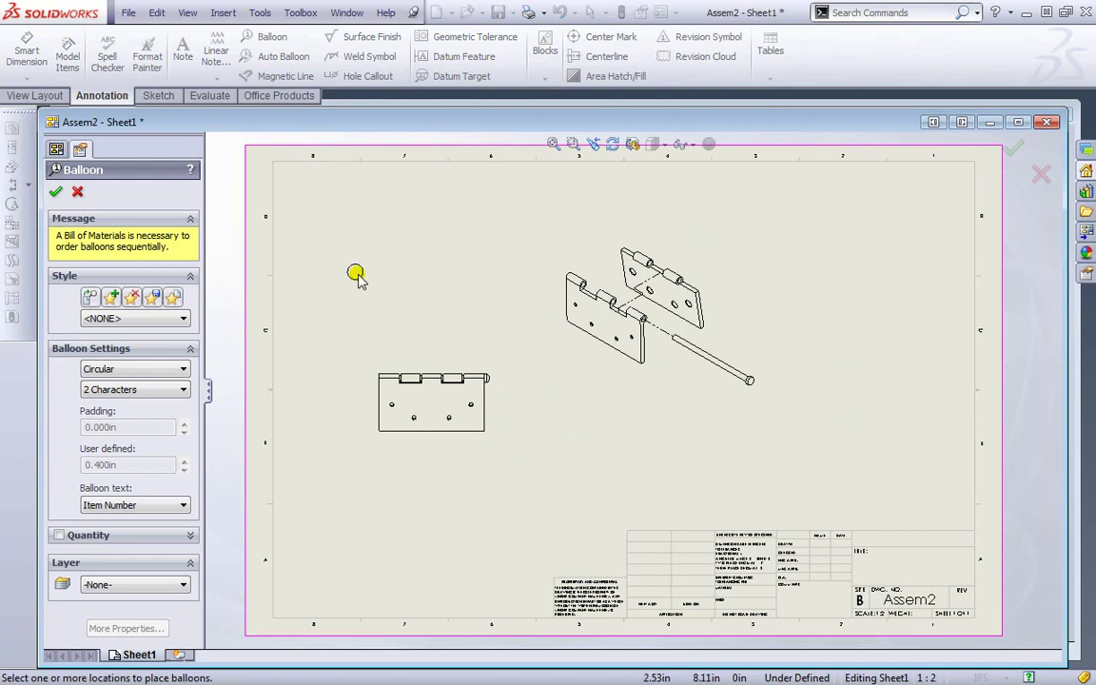
left_click(699, 307)
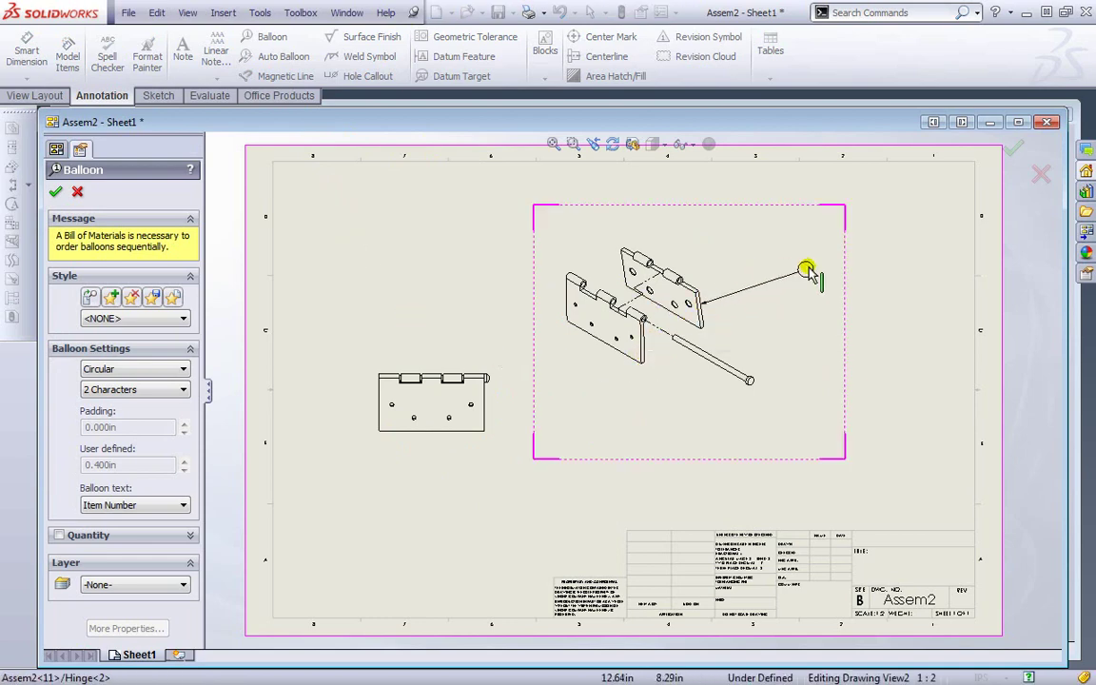